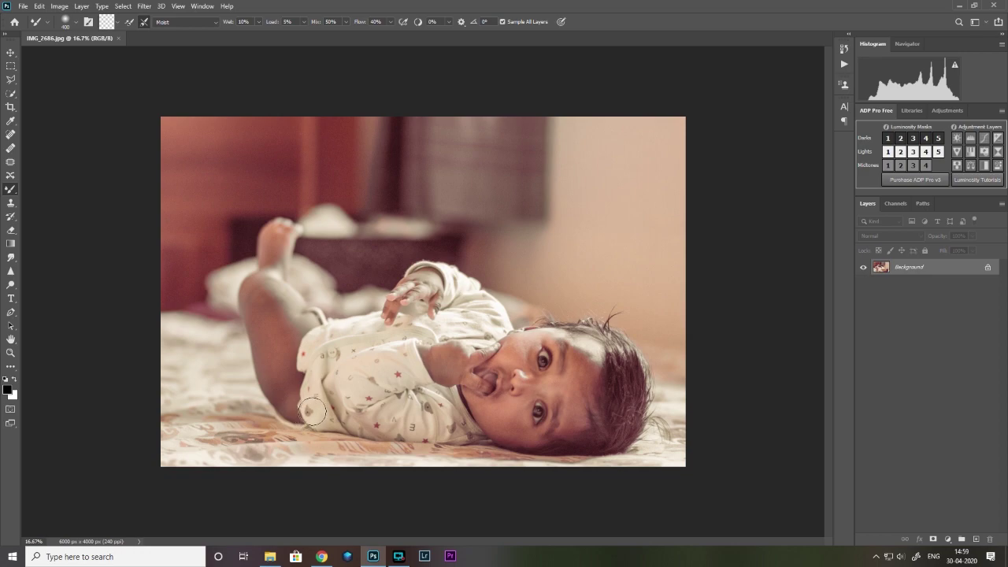
Step: Bring up Chrome's YouTube Studio comments inbox, with the viewer's oil-painting smudge tutorial request
key(alt+Tab)
key(alt+Tab)
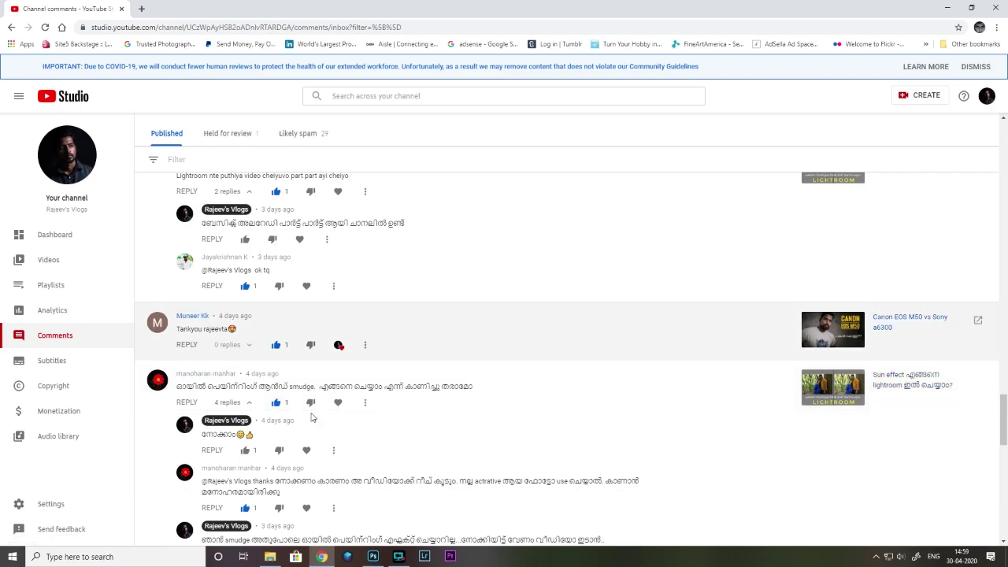
Step: Return to Photoshop showing IMG_2686.jpg with the Mixer Brush on Moist, Wet 10%, Mix 50%
key(alt+Tab)
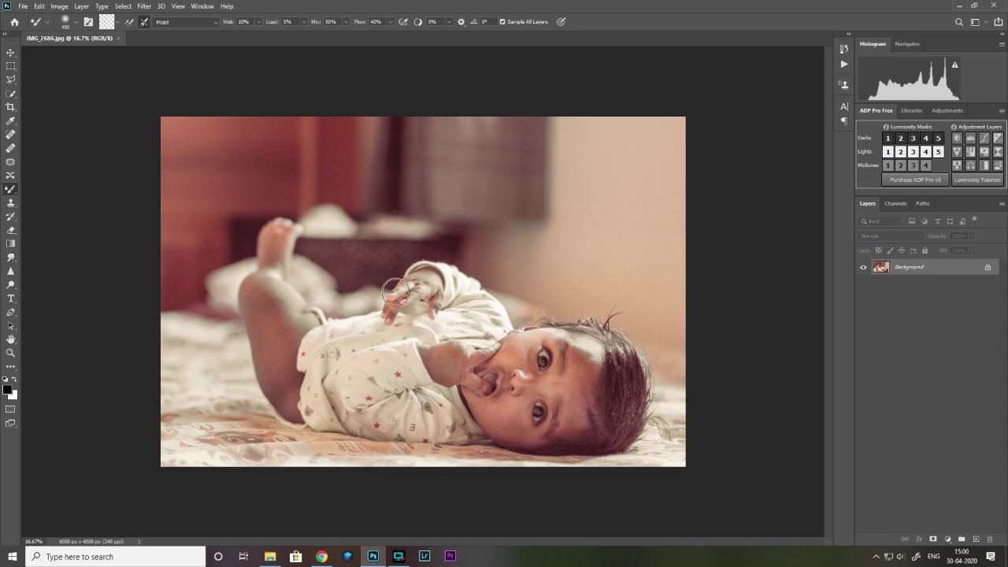
Step: Zoom in, duplicate the photo onto Layer 1, and open Filter > Stylize > Oil Paint
scroll(396, 295, up, 2)
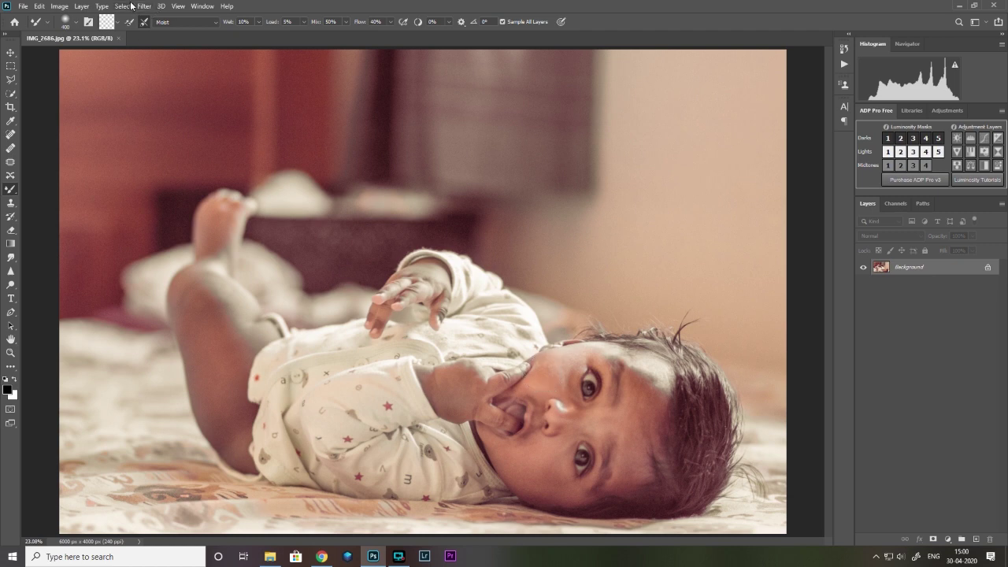
key(ctrl+j)
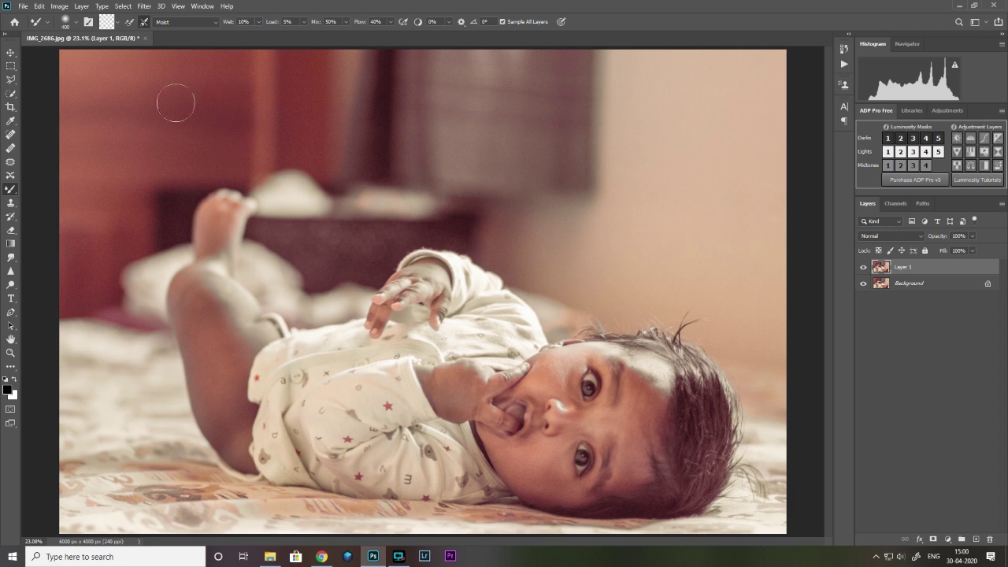
click(144, 6)
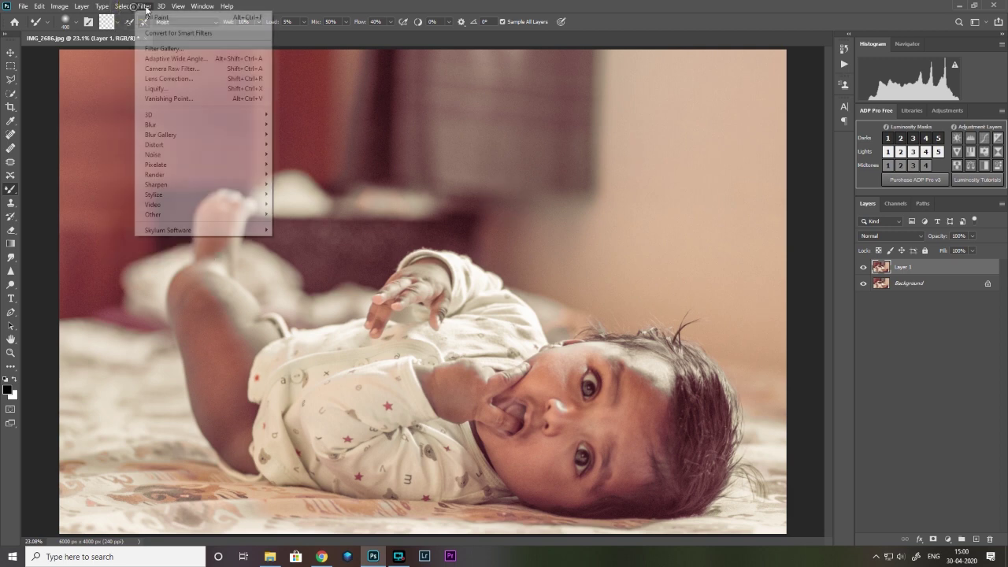
mouse_move(173, 196)
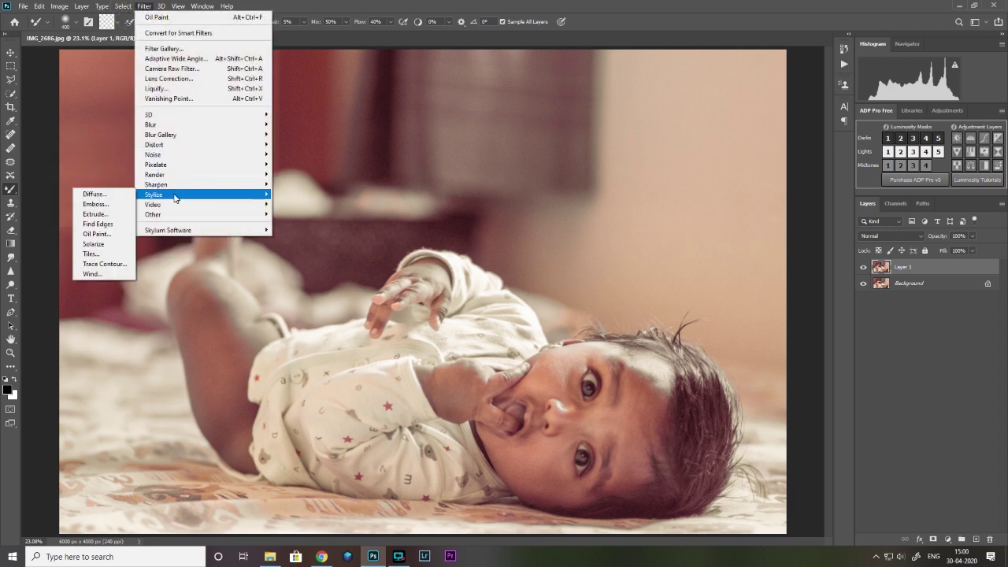
click(94, 234)
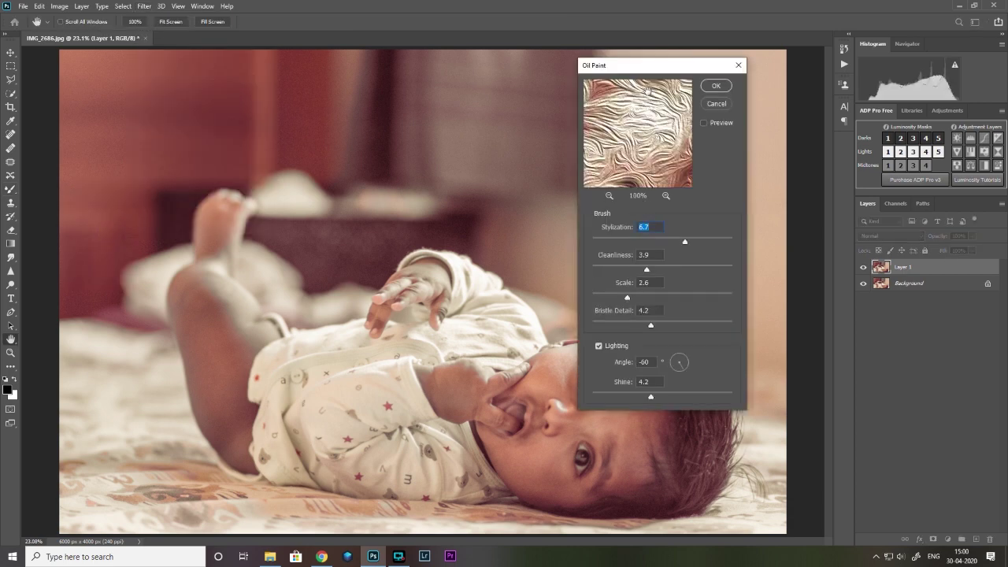
Step: Set Oil Paint to Stylization 10.0, Cleanliness 8.1, Scale 8.4, Bristle Detail 1.2 with Preview on
drag(594, 65, 645, 82)
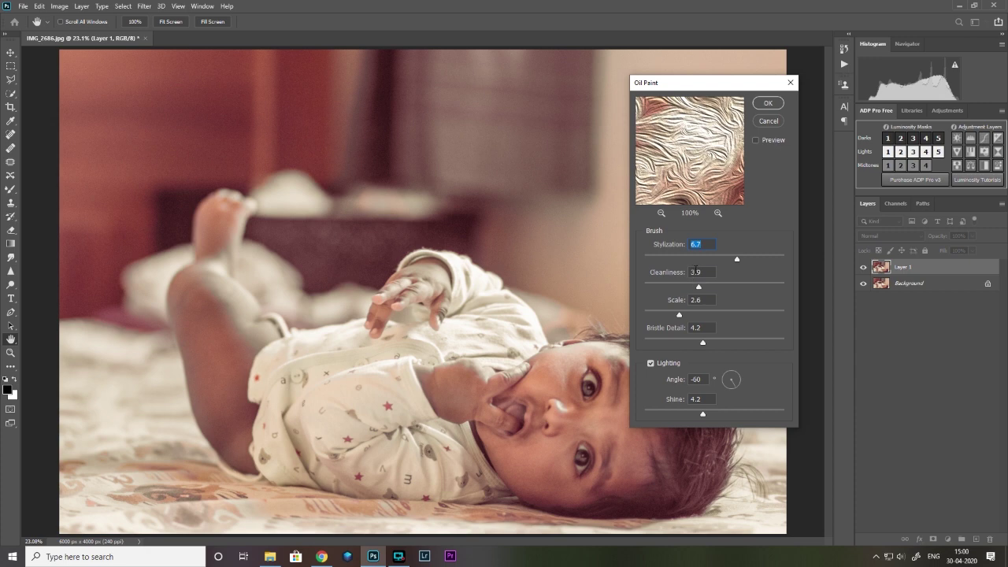
click(715, 260)
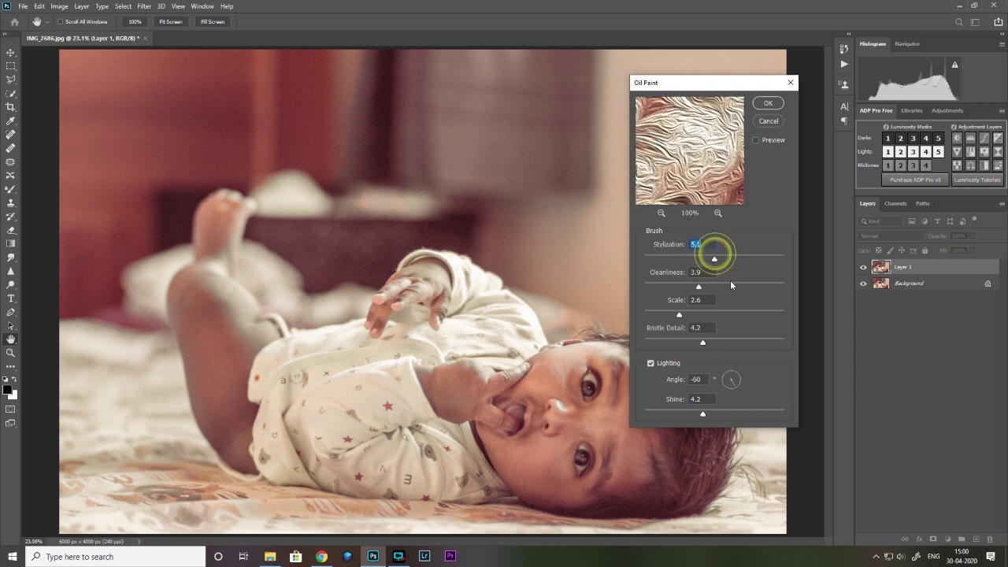
drag(682, 258, 784, 260)
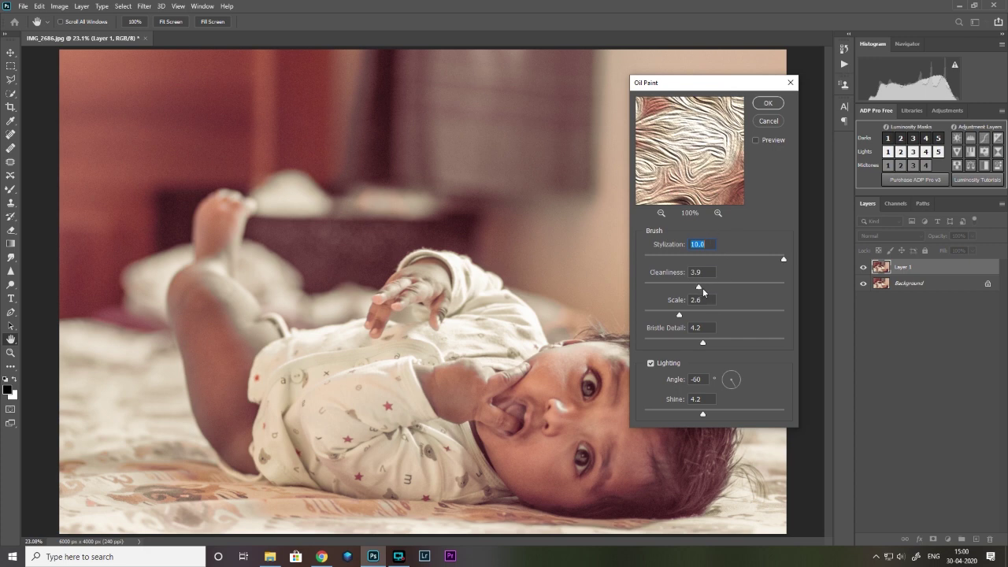
drag(700, 287, 784, 287)
drag(679, 315, 793, 316)
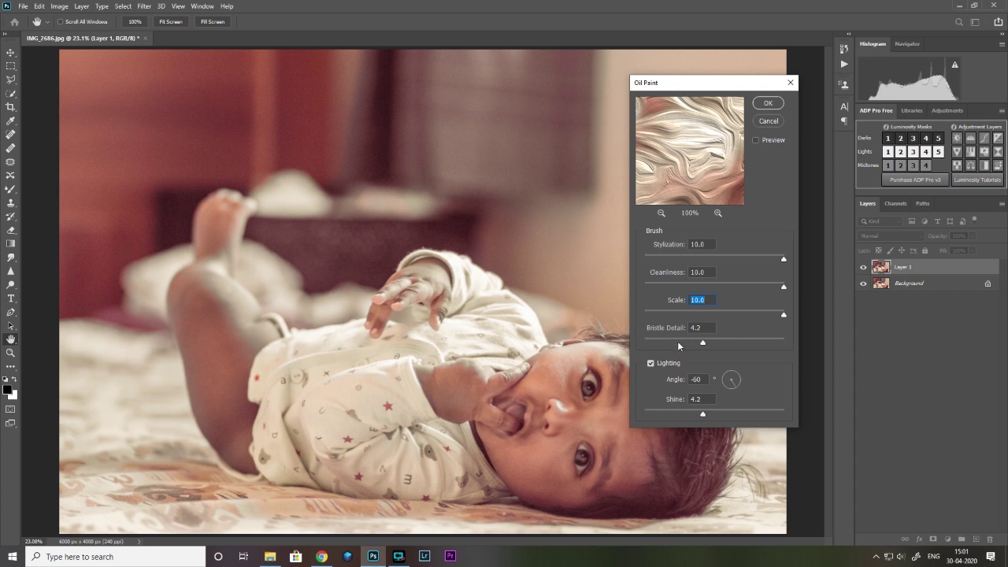
drag(744, 342, 786, 342)
drag(695, 342, 661, 341)
click(757, 314)
click(757, 286)
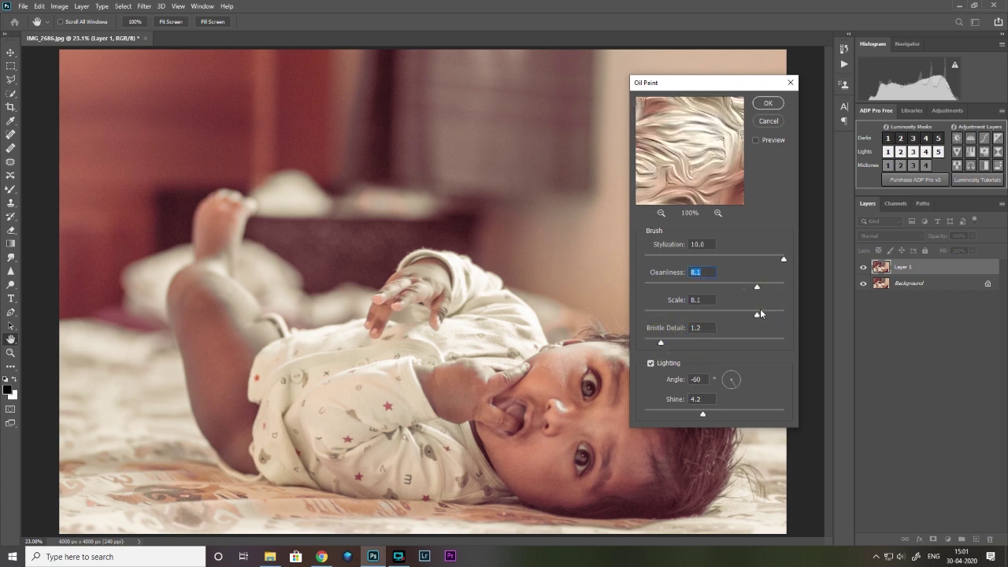
click(761, 313)
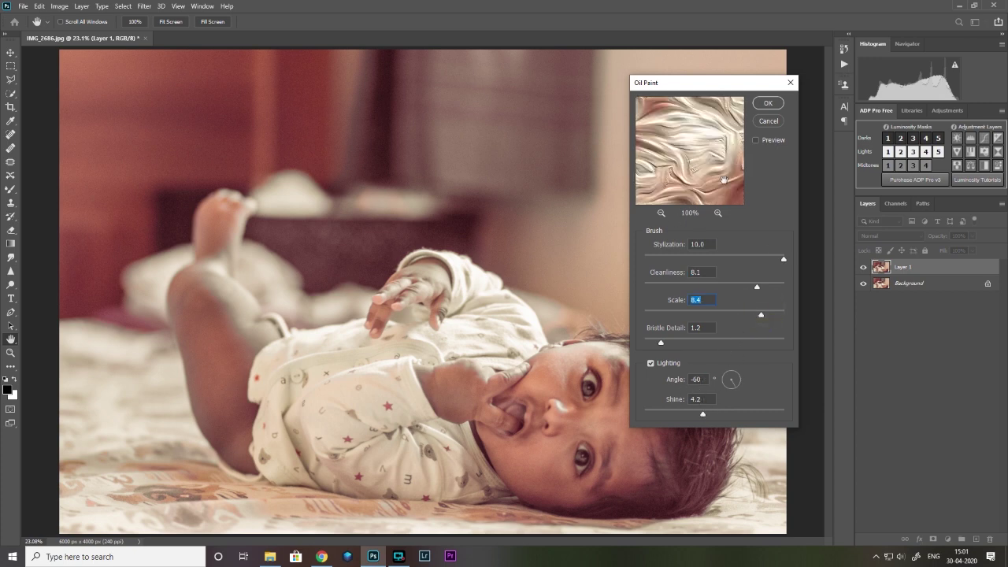
click(755, 140)
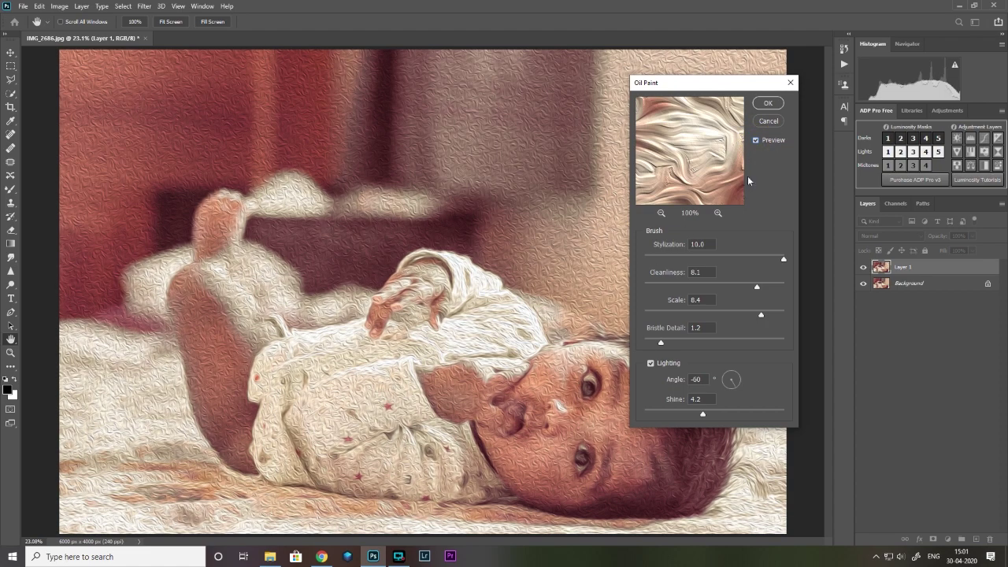
Step: Adjust the Oil Paint brush sliders to Cleanliness 9.7, Scale 1.3 and Bristle Detail 3.4
click(750, 257)
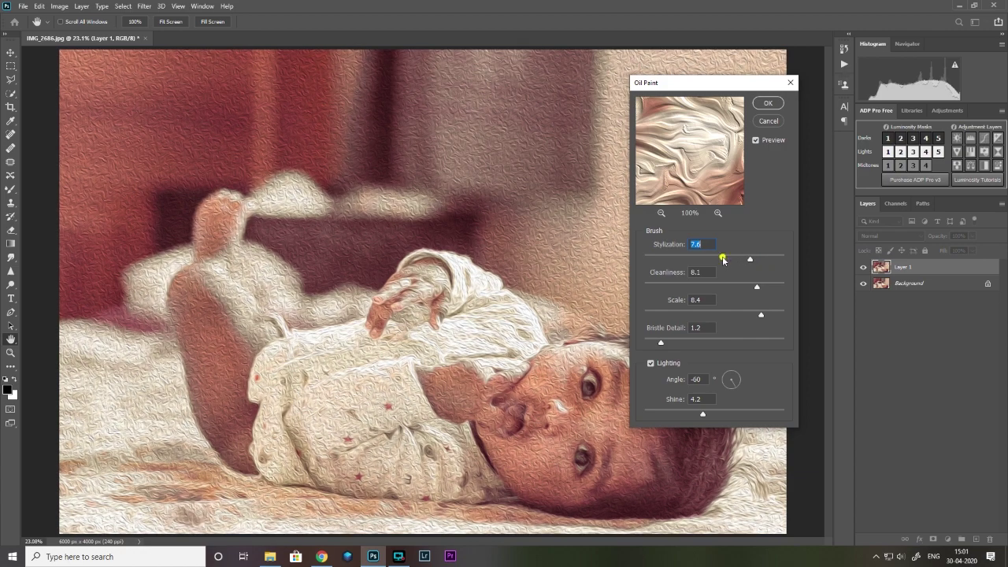
drag(723, 259, 803, 258)
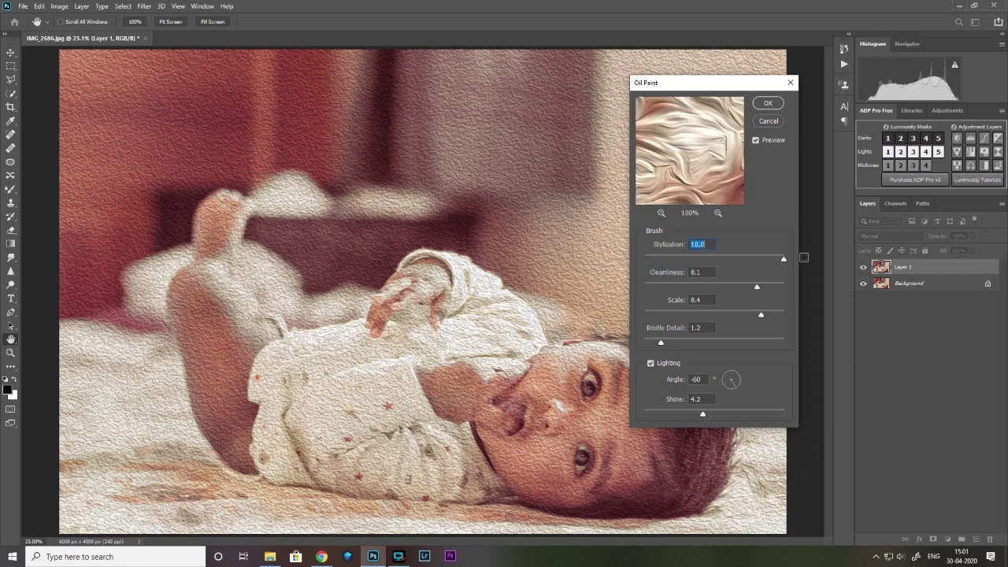
click(687, 284)
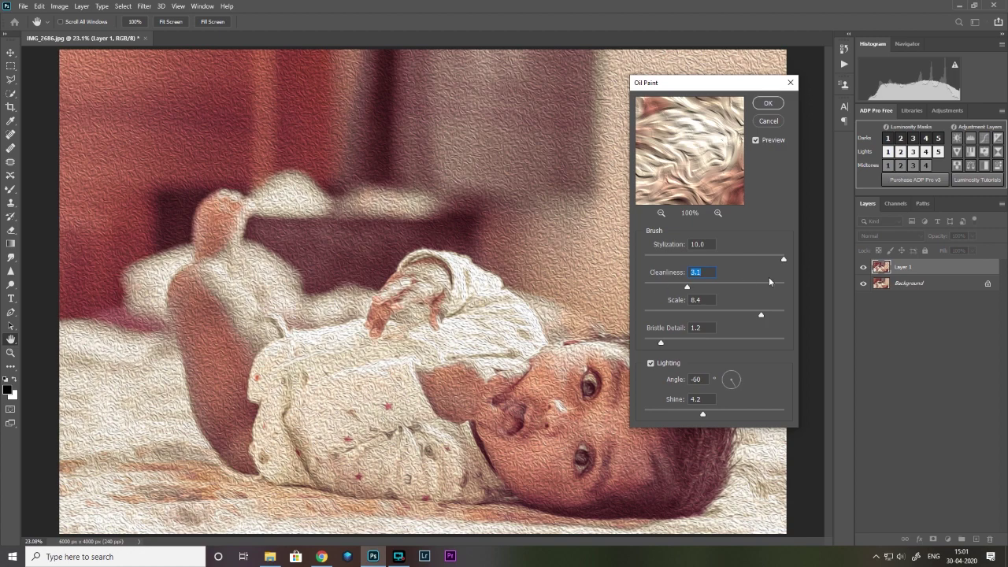
click(778, 286)
click(780, 289)
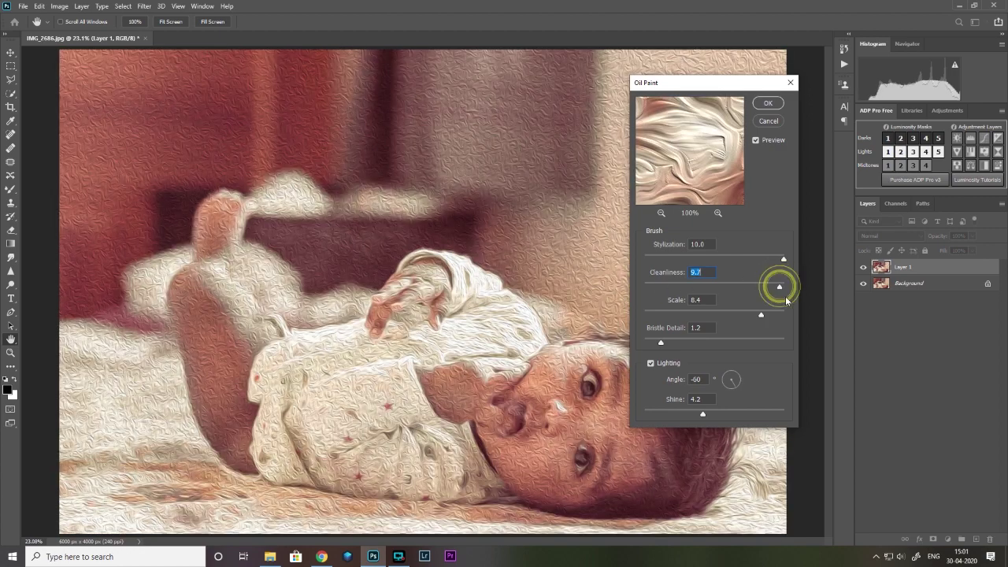
click(671, 312)
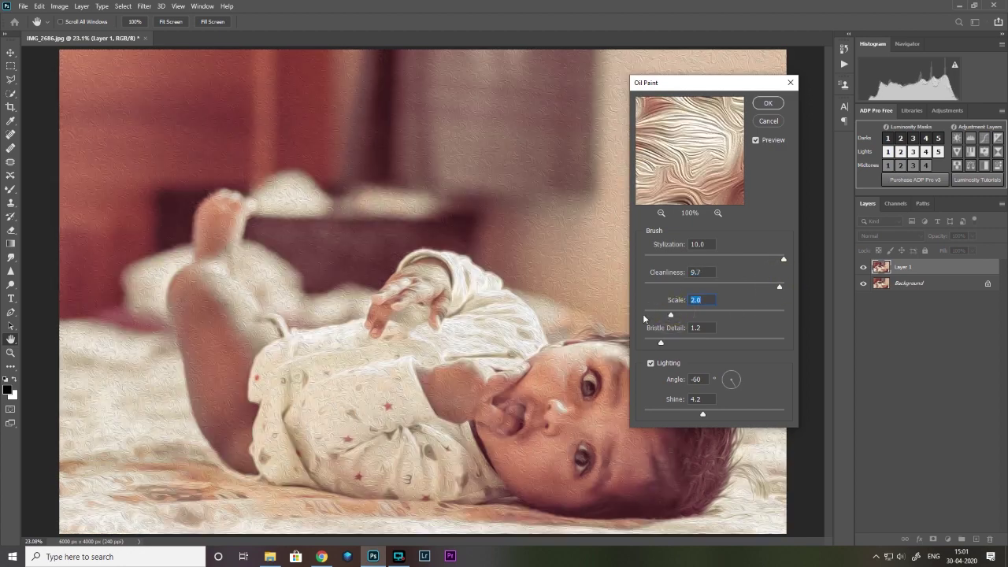
click(645, 313)
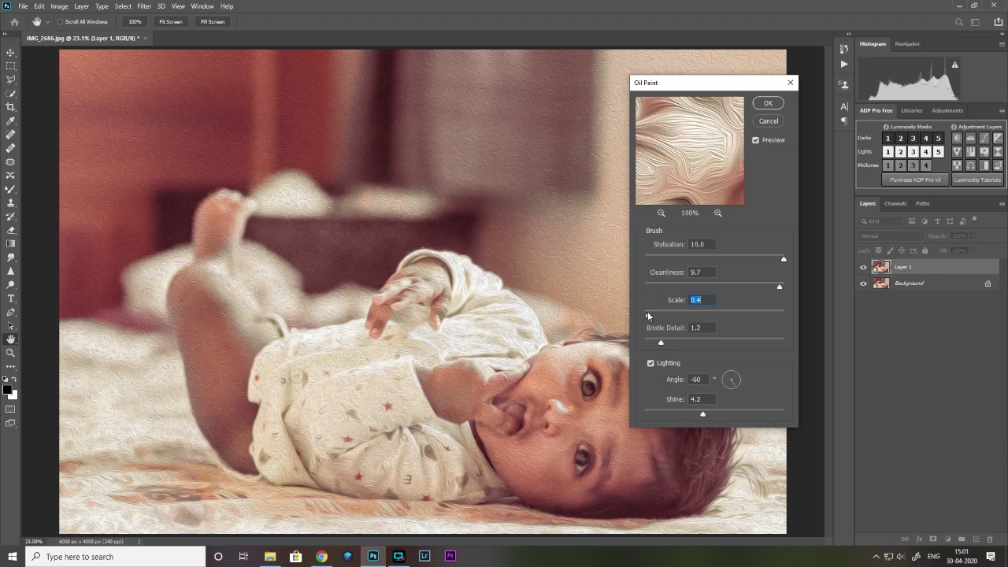
click(661, 314)
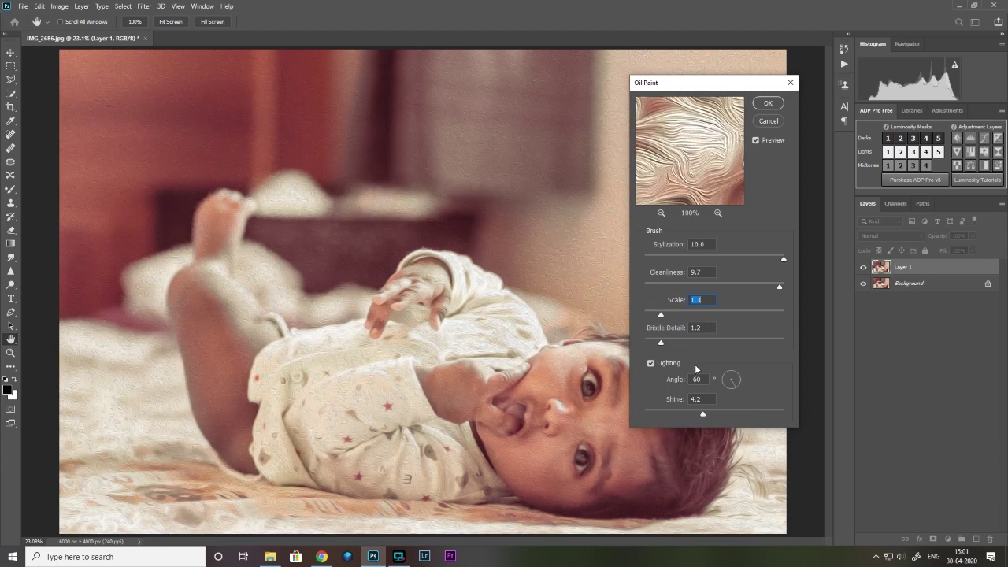
drag(698, 341, 780, 341)
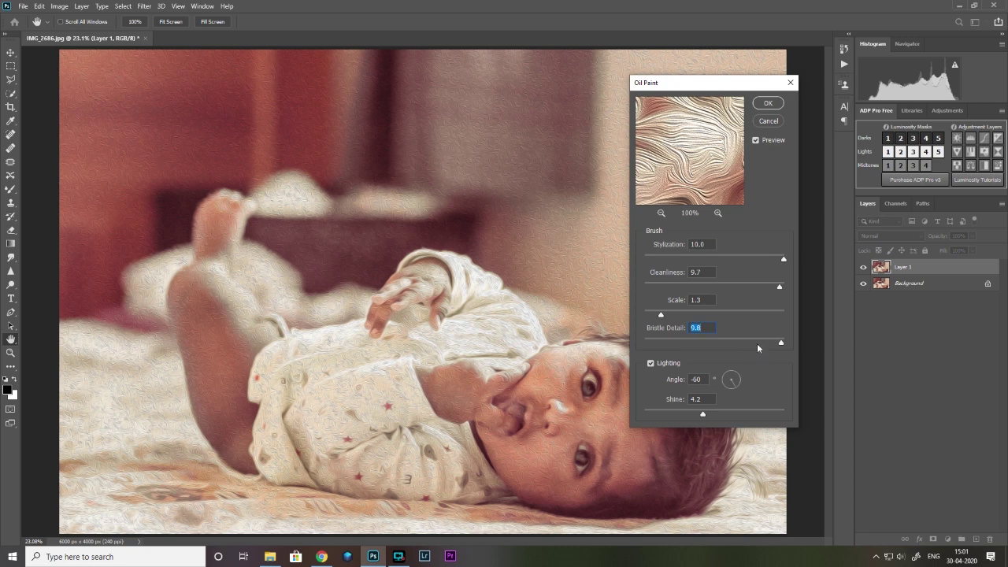
click(742, 342)
click(683, 342)
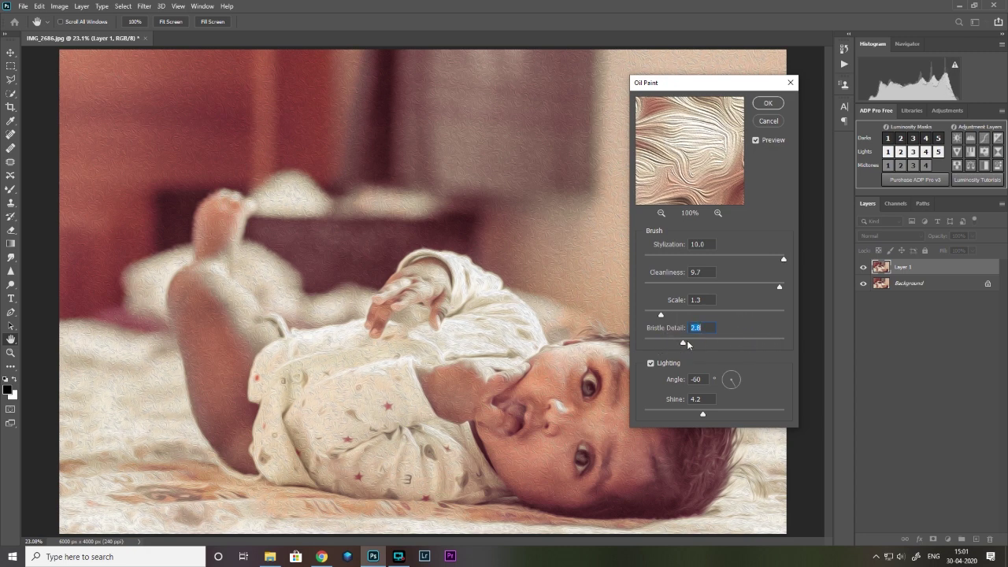
click(690, 342)
Step: Set Oil Paint lighting to Angle 42 and Shine 3.2
click(732, 385)
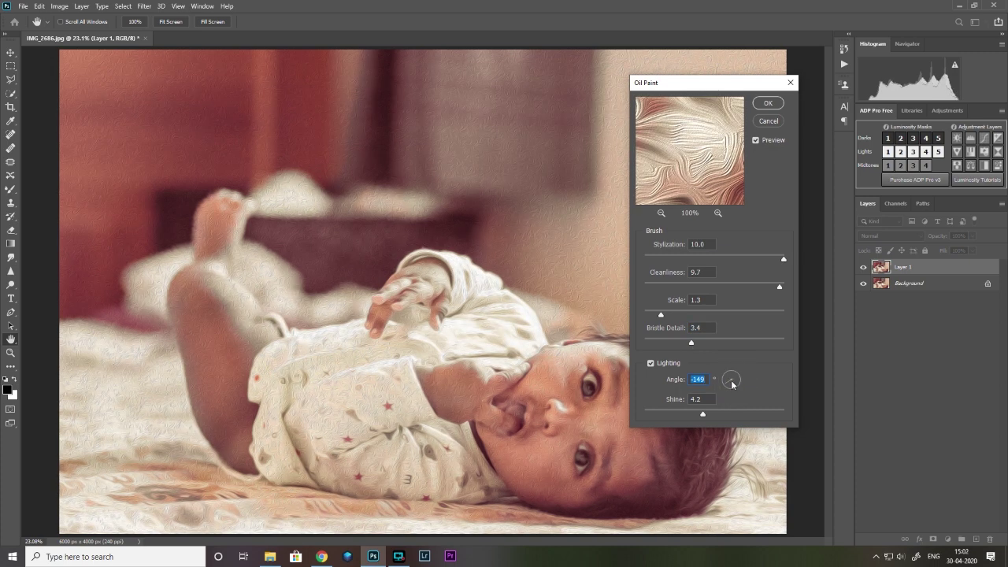
click(734, 376)
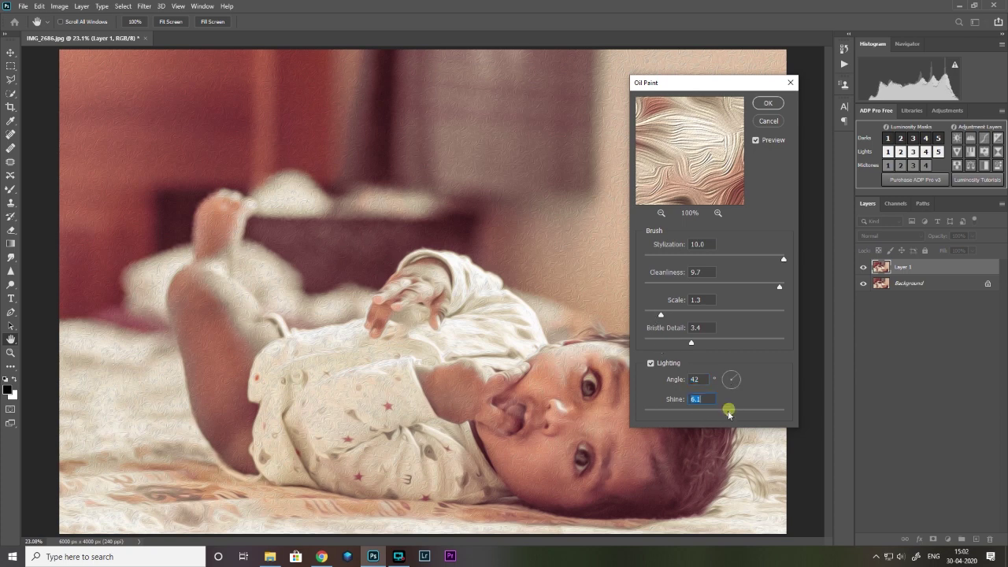
drag(729, 411, 755, 408)
click(756, 409)
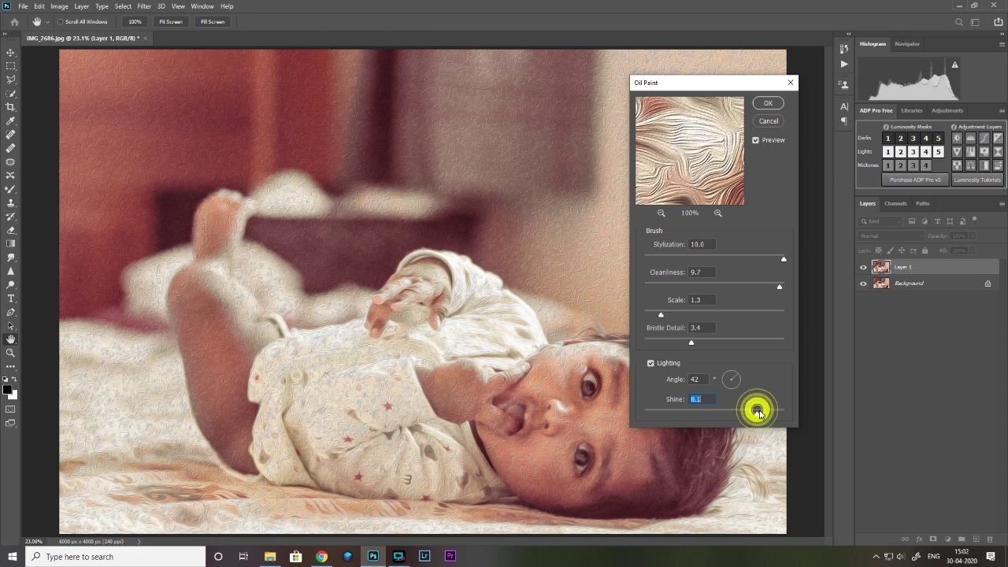
click(764, 413)
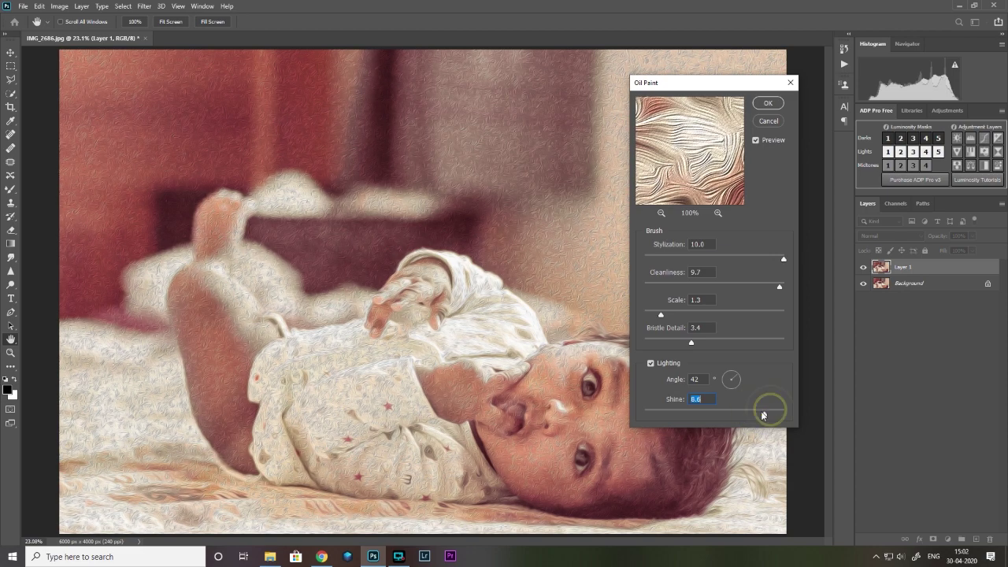
click(673, 411)
click(690, 410)
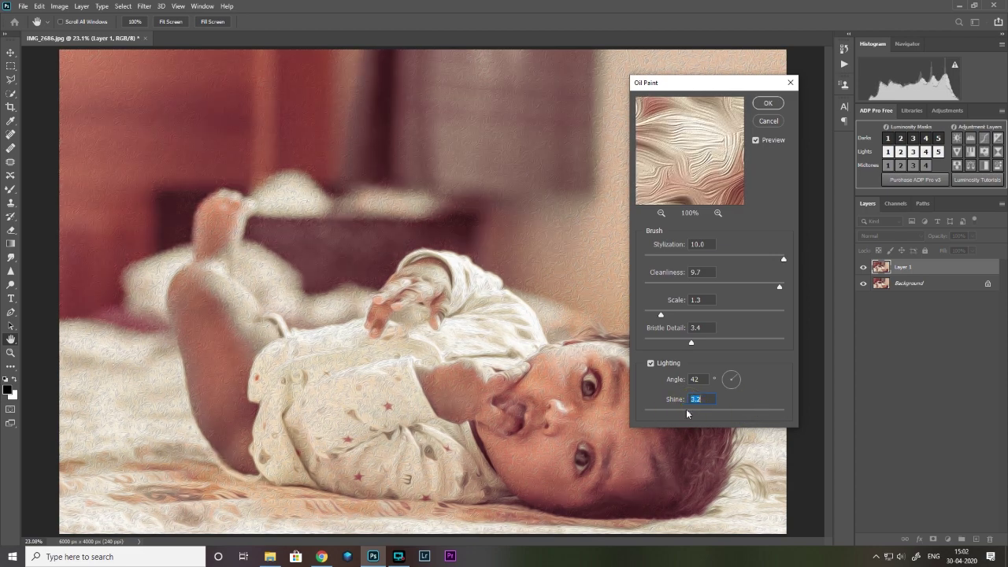
drag(679, 82, 821, 111)
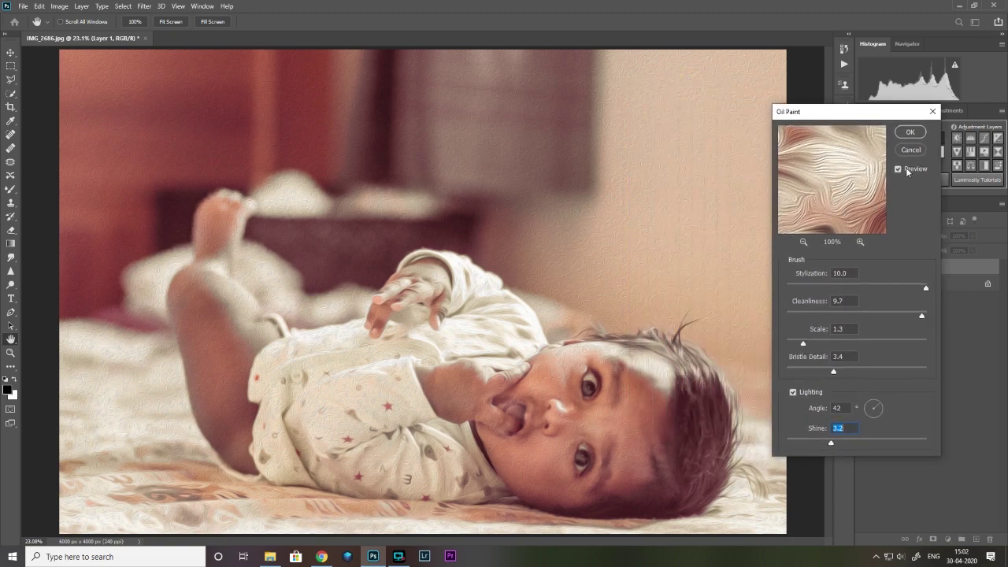
Step: Apply Oil Paint, compare Layer 1 against the original, then delete Layer 1
click(910, 133)
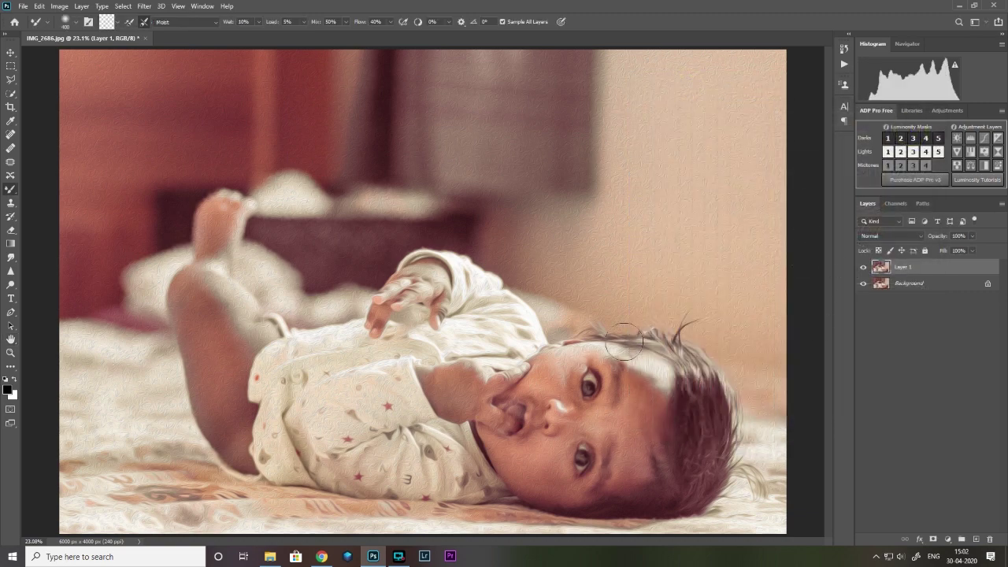
key(bracketleft)
key(bracketleft)
key(bracketleft)
key(bracketleft)
key(bracketleft)
key(bracketleft)
click(863, 267)
click(862, 269)
click(862, 269)
click(862, 269)
key(Delete)
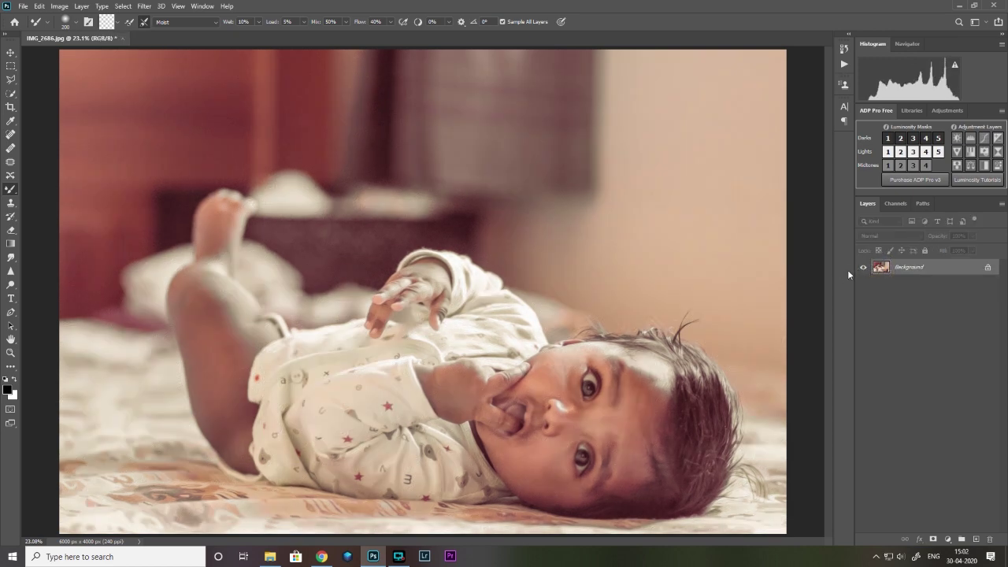
Step: Add a new Layer 1 filled with White and lower its opacity to 80%
click(975, 539)
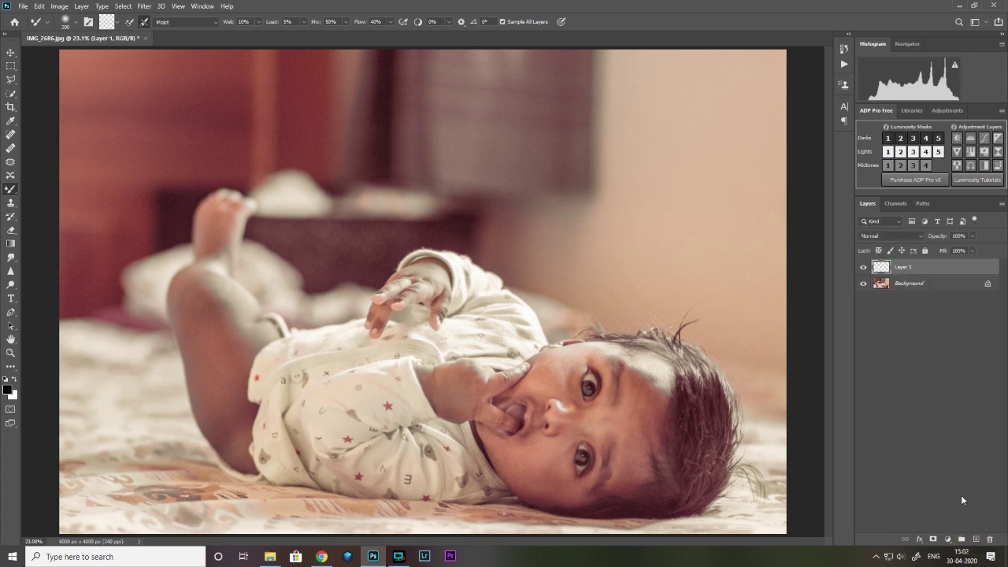
click(39, 6)
click(71, 171)
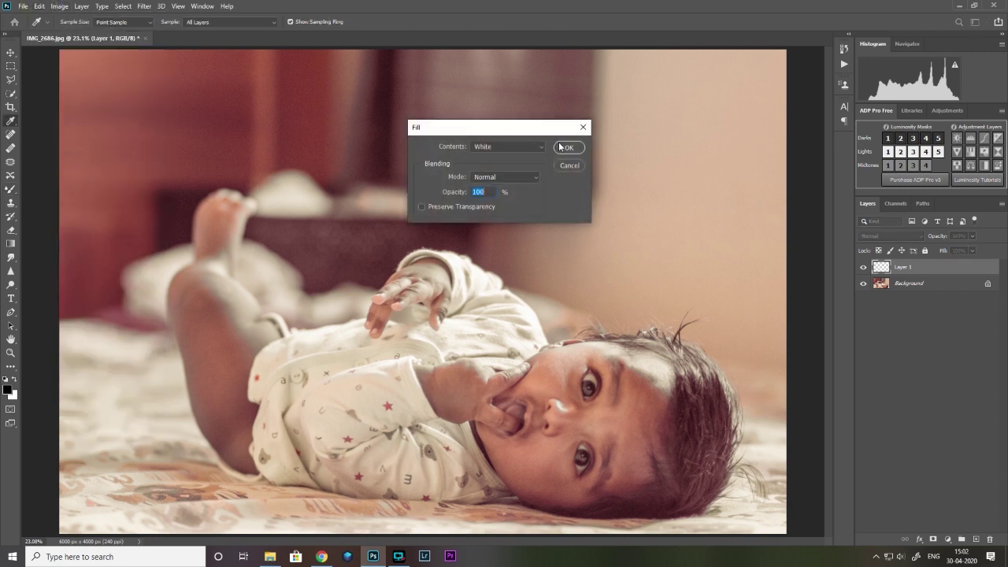
click(565, 148)
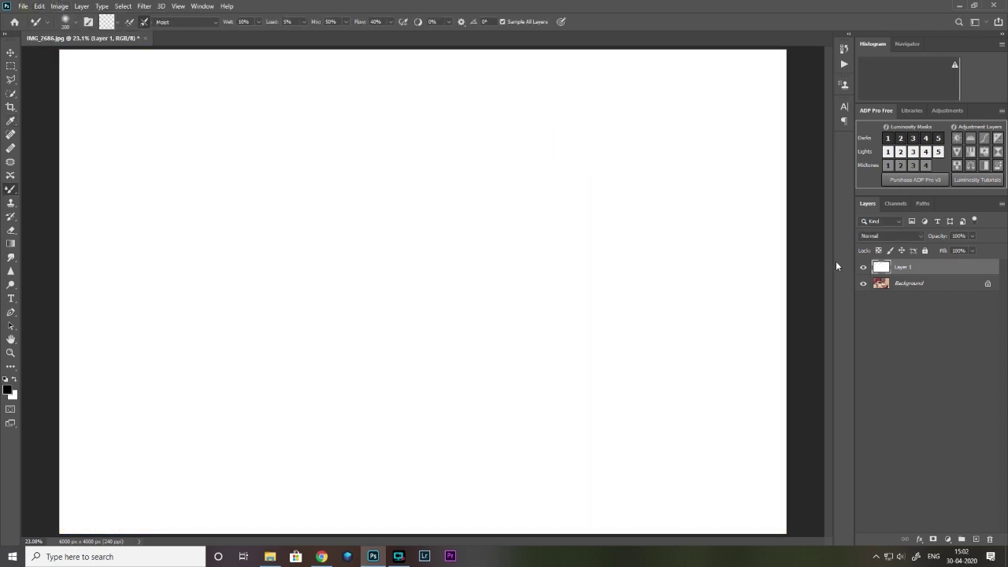
click(863, 267)
click(863, 267)
click(972, 235)
drag(973, 249, 957, 248)
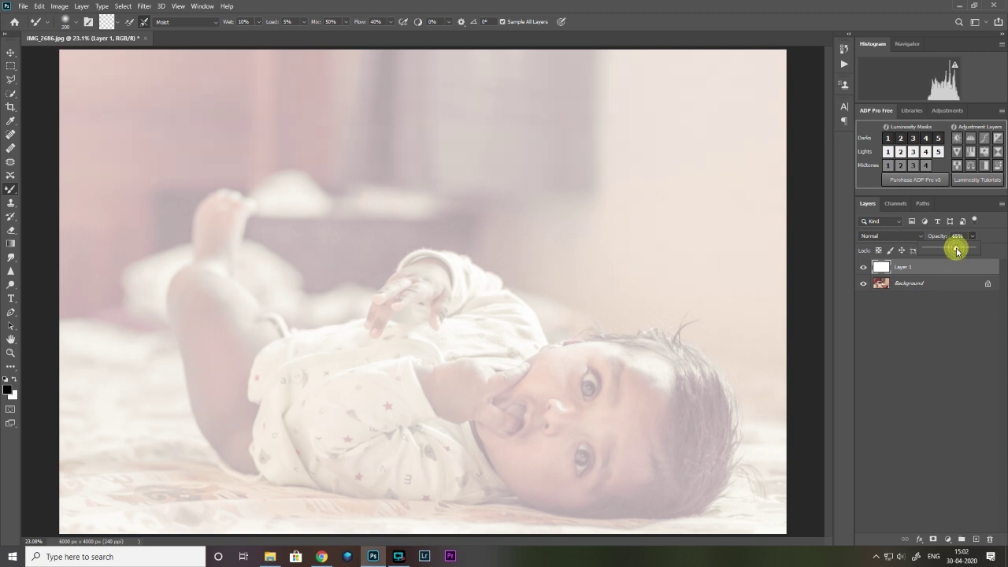
Step: Switch to the Mixer Brush with the Moist, Light Mix preset on Layer 1
click(892, 270)
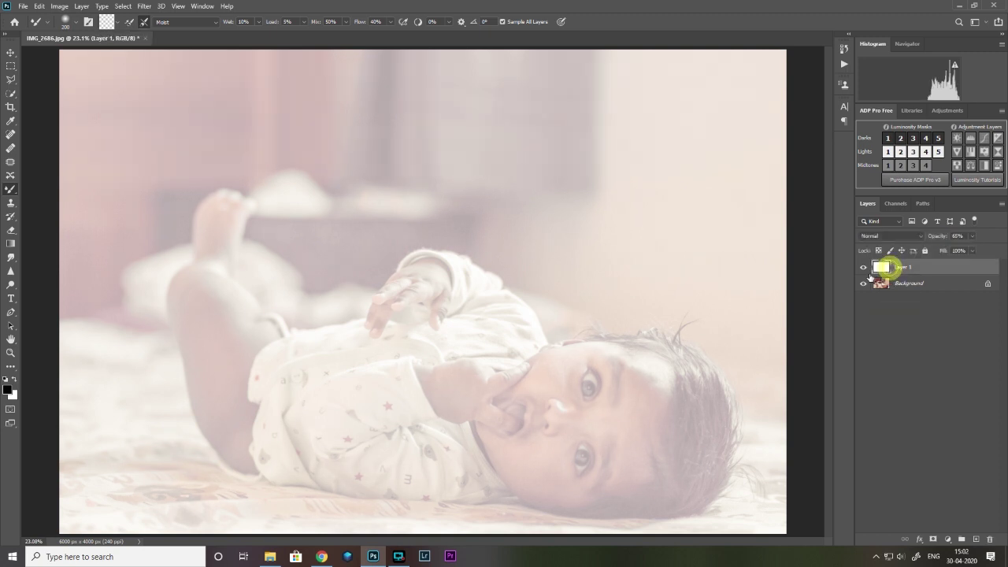
click(14, 192)
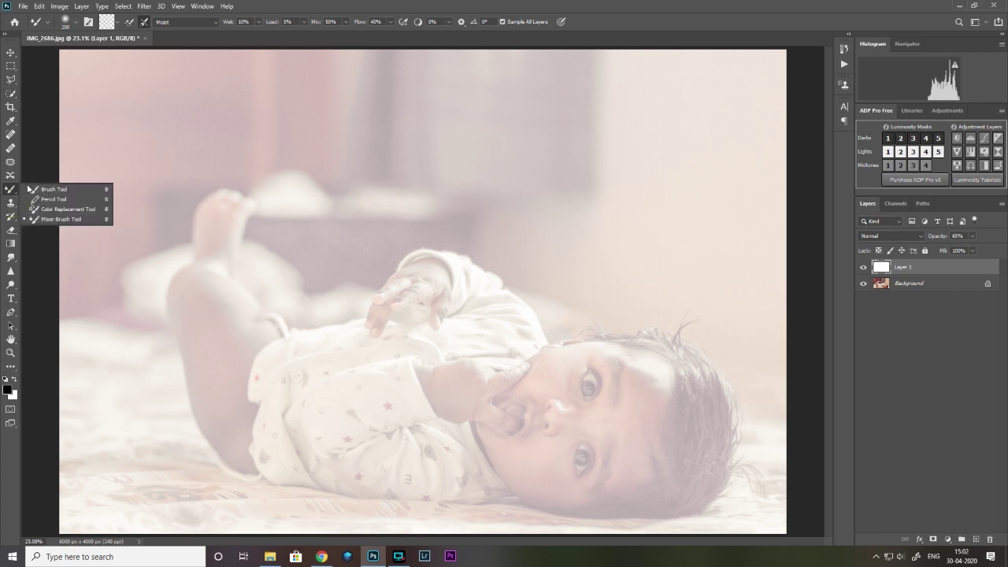
click(47, 218)
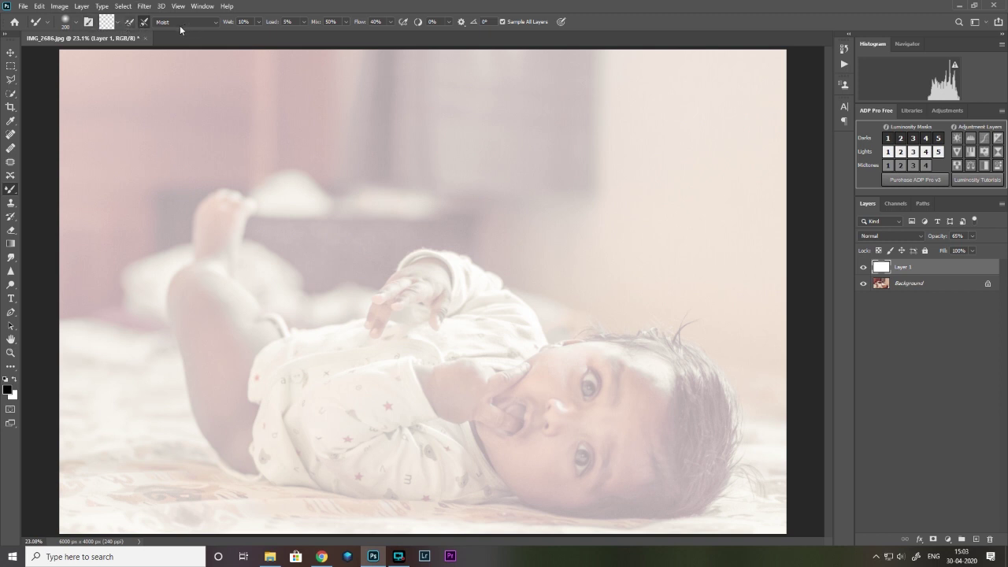
click(206, 19)
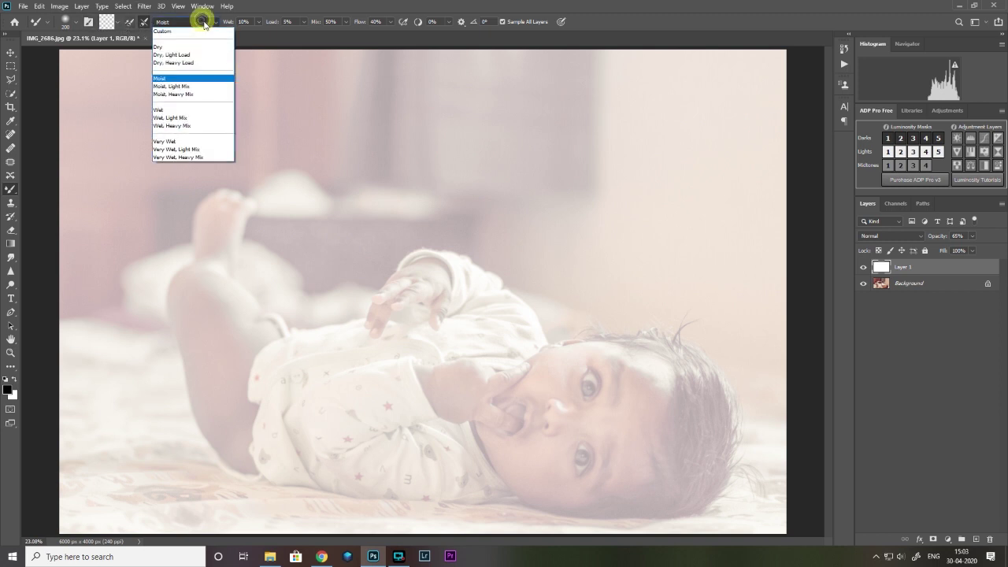
click(194, 79)
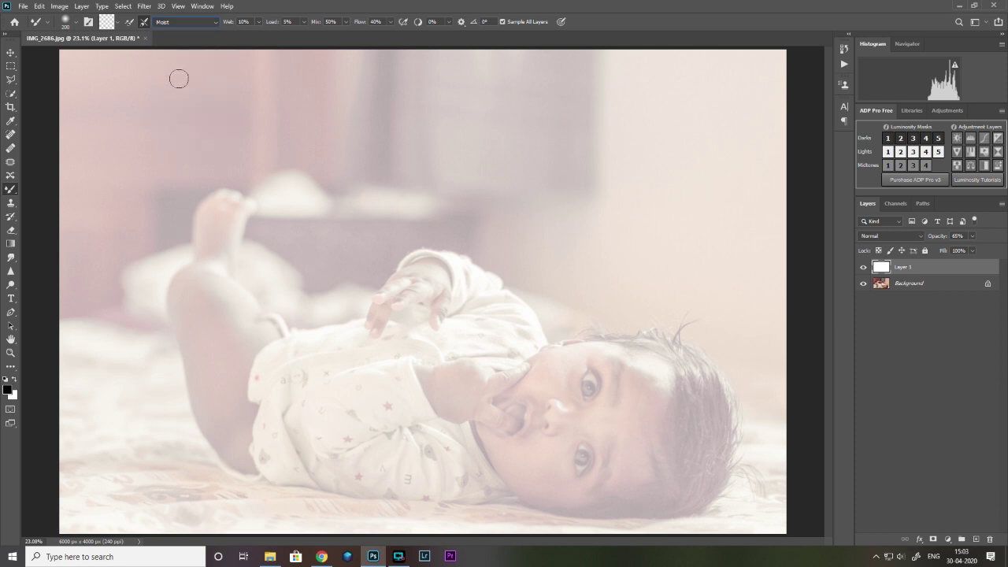
key(ctrl+z)
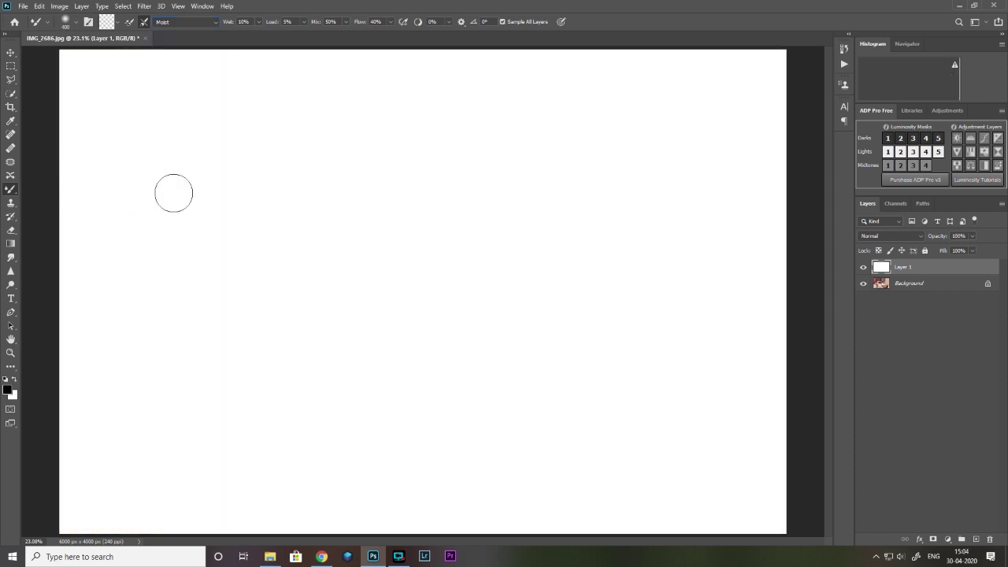
click(195, 20)
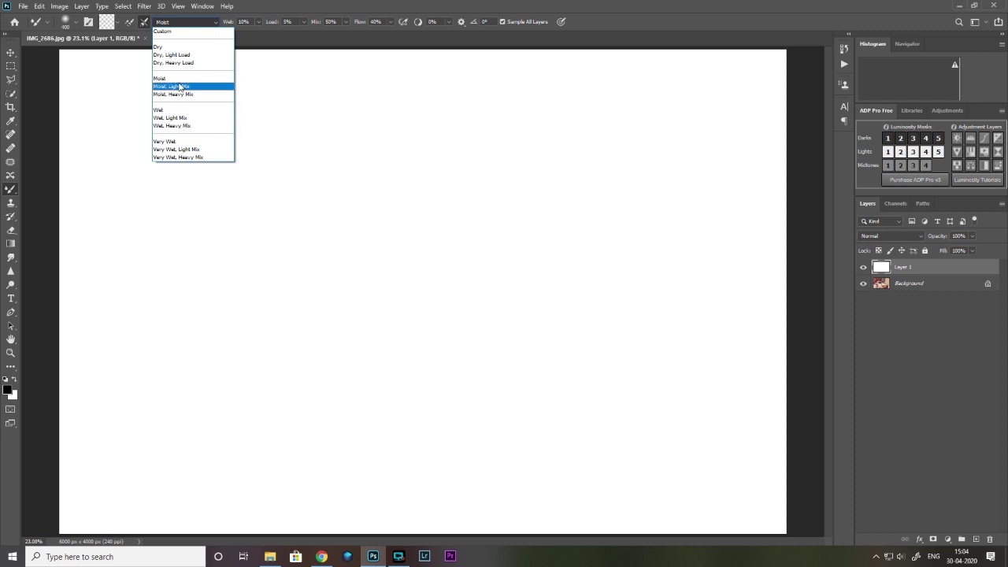
click(178, 81)
click(210, 21)
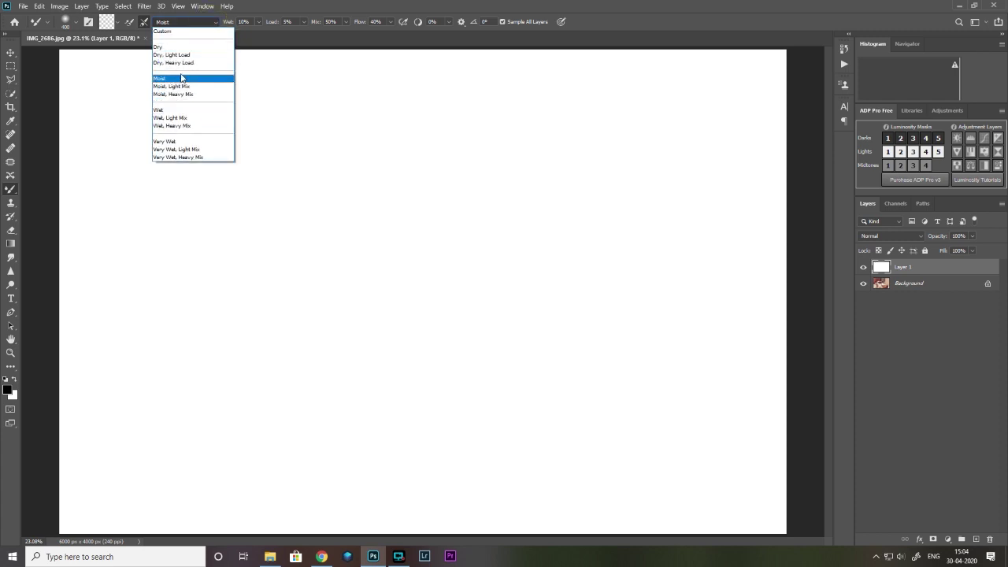
click(179, 87)
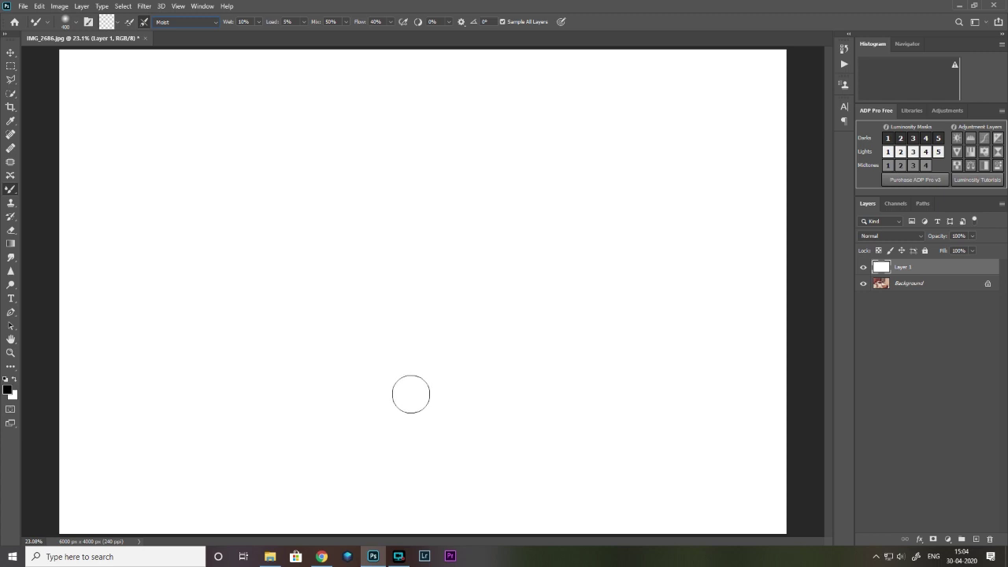
click(515, 346)
click(971, 236)
Step: Smear the photo's colours over the face and hair at brush size 700, then blend the cheek at 500
drag(965, 250, 960, 253)
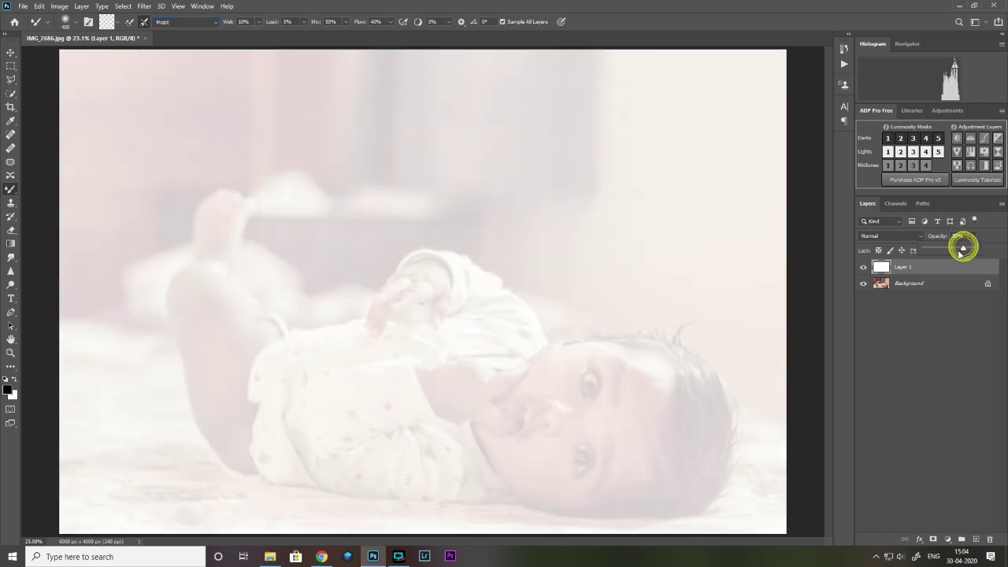
mouse_move(564, 378)
mouse_down()
mouse_move(588, 402)
mouse_move(570, 459)
mouse_move(692, 453)
mouse_move(705, 497)
mouse_up()
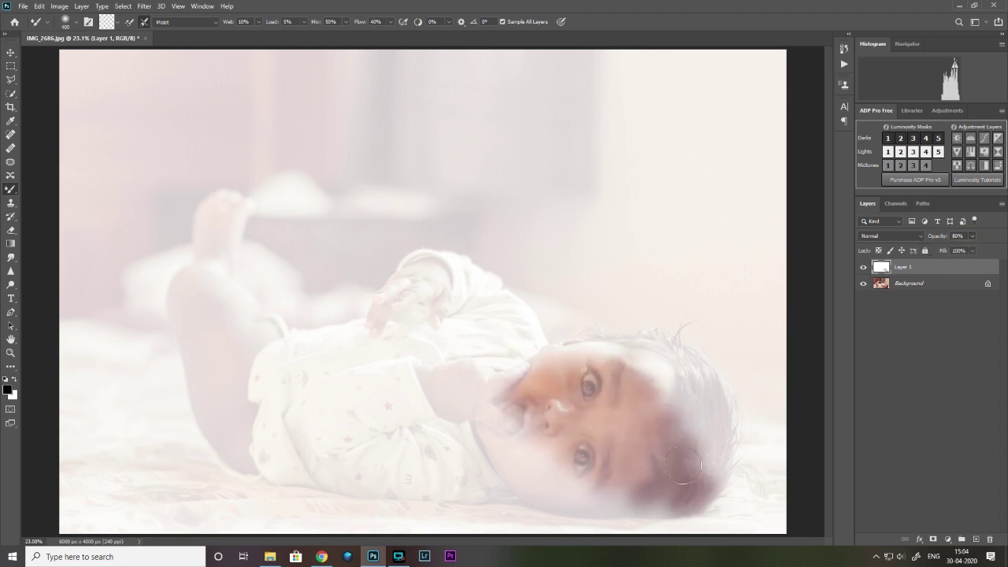
key(bracketright)
key(bracketright)
key(bracketright)
mouse_move(654, 450)
mouse_down()
mouse_move(680, 540)
mouse_move(704, 494)
mouse_move(713, 435)
mouse_move(760, 382)
mouse_move(624, 358)
mouse_move(640, 408)
mouse_move(461, 497)
mouse_move(461, 518)
mouse_move(457, 507)
mouse_move(193, 495)
mouse_move(96, 518)
mouse_move(45, 514)
mouse_move(263, 477)
mouse_move(73, 312)
mouse_move(74, 418)
mouse_move(92, 309)
mouse_move(192, 334)
mouse_move(107, 343)
mouse_move(114, 413)
mouse_move(296, 447)
mouse_move(249, 369)
mouse_move(259, 361)
mouse_move(512, 331)
mouse_move(277, 350)
mouse_move(351, 308)
mouse_move(368, 364)
mouse_move(489, 345)
mouse_move(532, 280)
mouse_move(575, 352)
mouse_move(521, 361)
mouse_move(596, 312)
mouse_move(797, 344)
mouse_move(697, 303)
mouse_move(728, 268)
mouse_move(552, 245)
mouse_move(759, 194)
mouse_move(679, 170)
mouse_move(685, 251)
mouse_move(775, 255)
mouse_move(676, 172)
mouse_move(688, 110)
mouse_move(608, 85)
mouse_move(673, 61)
mouse_move(708, 60)
mouse_move(258, 84)
mouse_move(649, 104)
mouse_move(289, 177)
mouse_move(592, 169)
mouse_move(587, 199)
mouse_move(255, 313)
mouse_move(278, 324)
mouse_move(202, 308)
mouse_move(269, 244)
mouse_move(266, 211)
mouse_move(166, 211)
mouse_move(80, 267)
mouse_move(180, 199)
mouse_move(225, 201)
mouse_move(118, 237)
mouse_move(78, 143)
mouse_move(236, 60)
mouse_move(48, 107)
mouse_move(87, 151)
mouse_move(79, 113)
mouse_move(153, 131)
mouse_move(371, 147)
mouse_move(525, 217)
mouse_move(748, 79)
mouse_move(770, 192)
mouse_up()
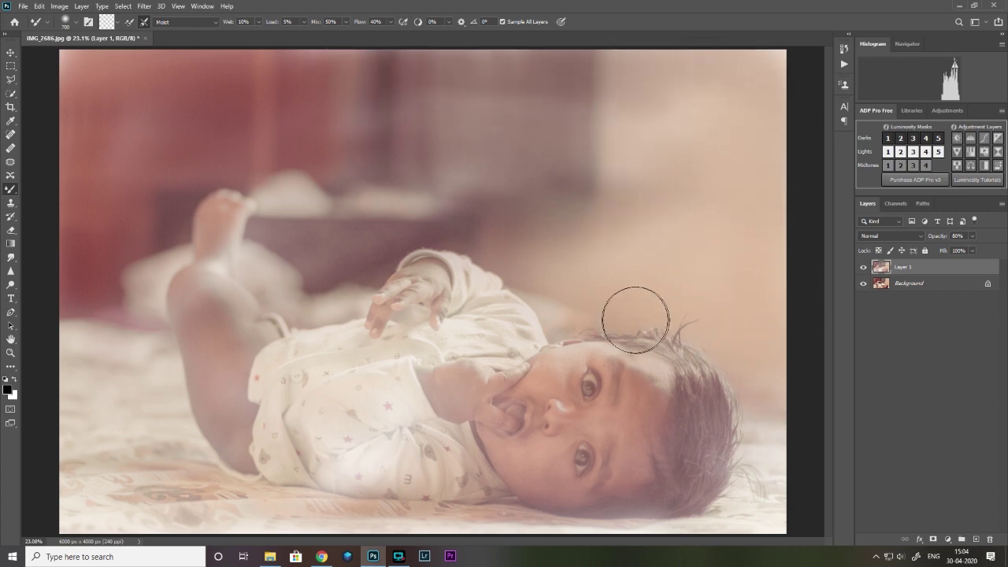
key(bracketleft)
key(bracketleft)
mouse_move(553, 372)
mouse_down()
mouse_move(520, 386)
mouse_move(565, 371)
mouse_move(534, 360)
mouse_move(558, 349)
mouse_up()
click(11, 190)
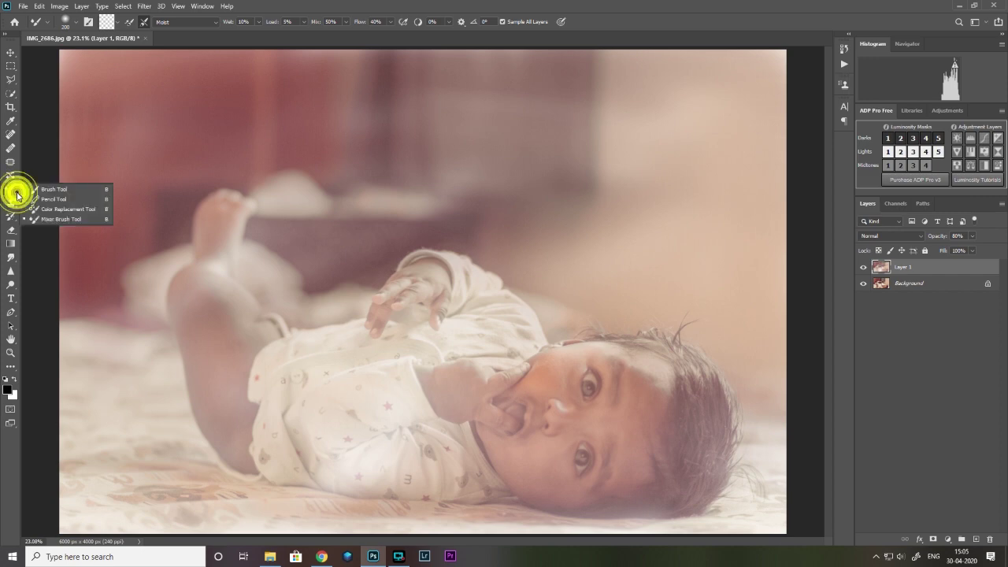
Step: Blend paint across the baby's cheek and from the lower eye toward the cheek
click(546, 370)
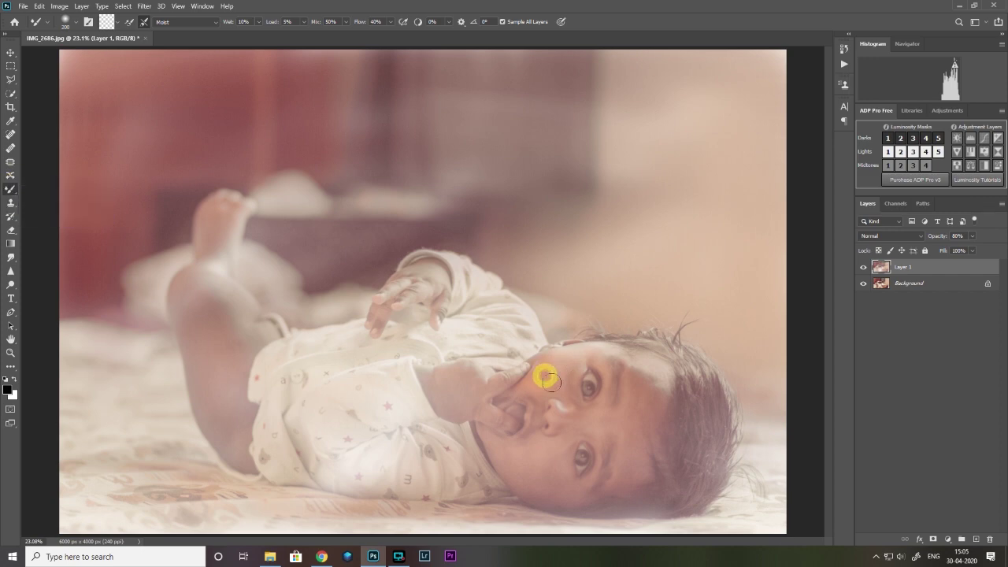
mouse_move(546, 364)
mouse_down()
mouse_move(570, 375)
mouse_move(622, 365)
mouse_move(617, 387)
mouse_move(630, 348)
mouse_move(660, 416)
mouse_move(632, 400)
mouse_move(668, 386)
mouse_up()
click(863, 284)
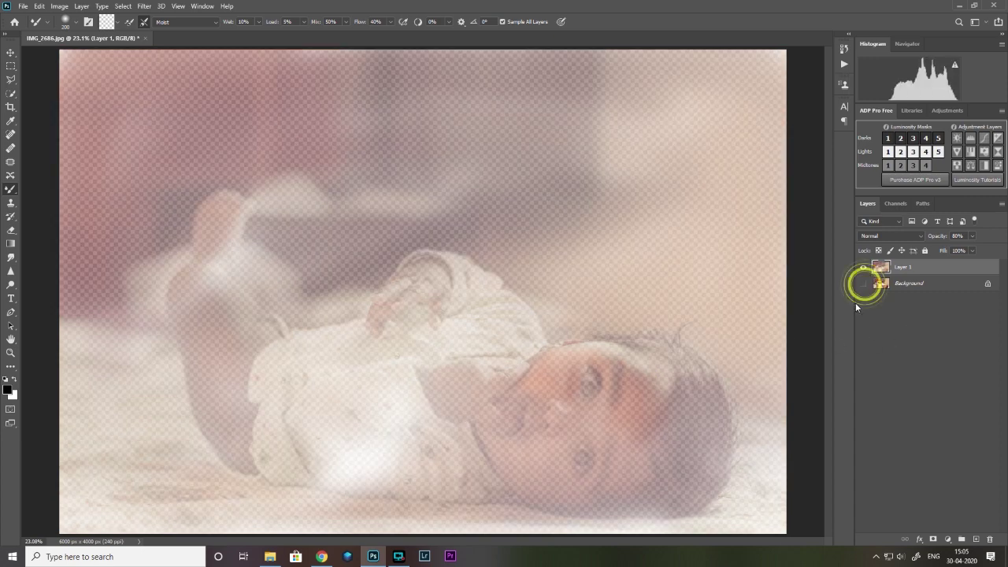
drag(973, 240, 975, 235)
mouse_move(613, 406)
mouse_down()
mouse_move(614, 381)
mouse_move(611, 368)
mouse_move(579, 426)
mouse_up()
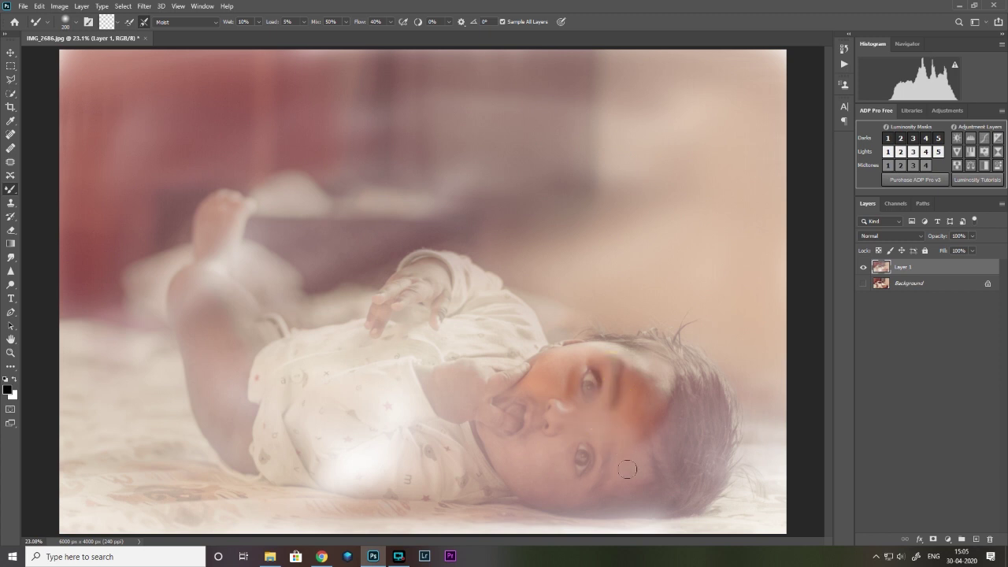
drag(588, 472, 519, 387)
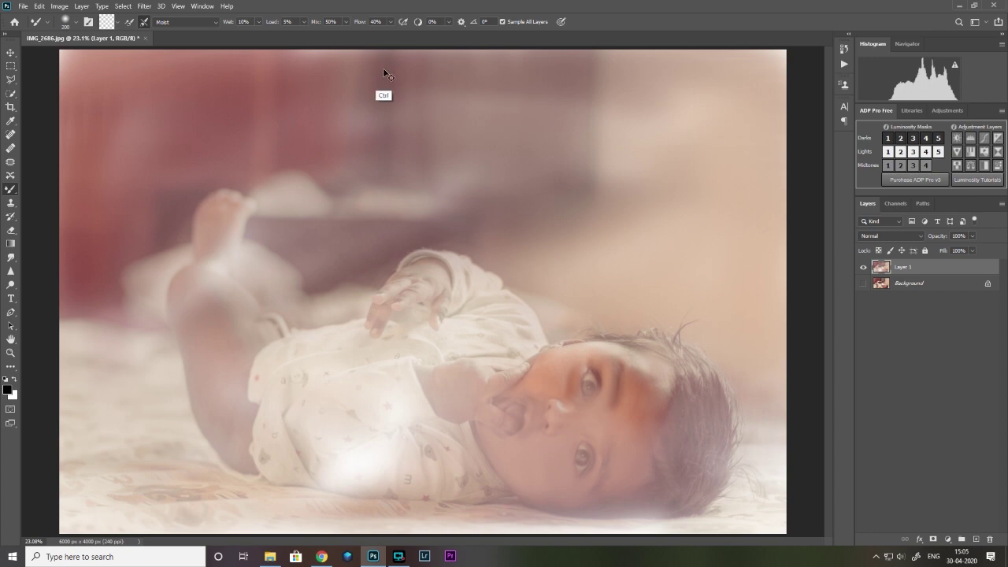
Step: Show Layer 1 alone at 100% opacity with the Background layer hidden
key(8)
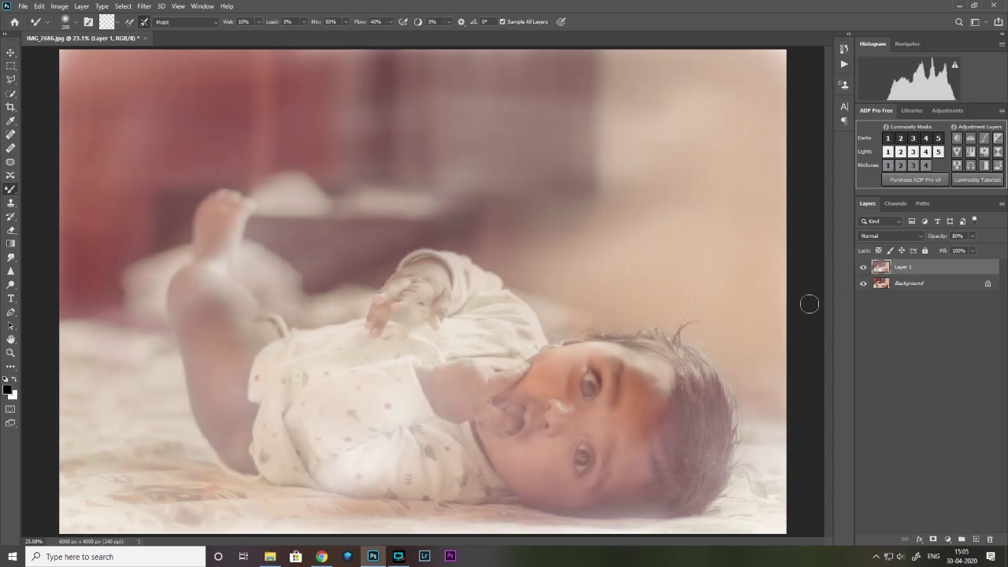
click(862, 285)
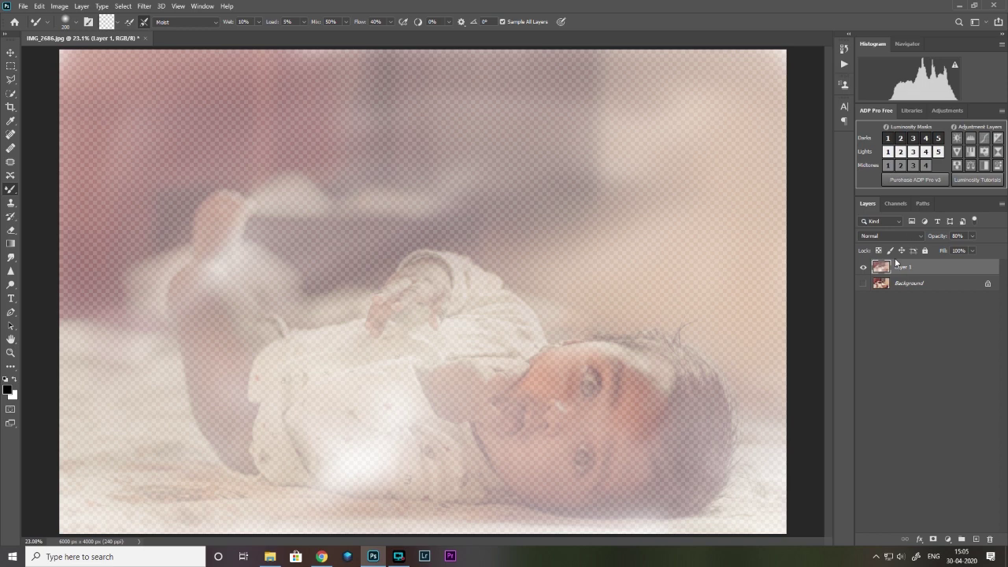
click(888, 266)
click(971, 236)
drag(970, 245, 982, 251)
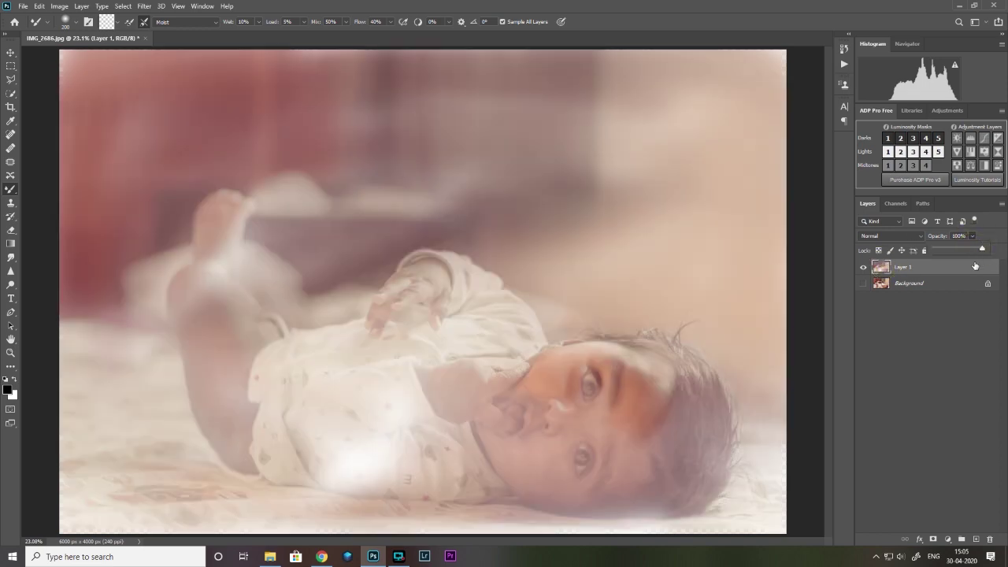
click(330, 442)
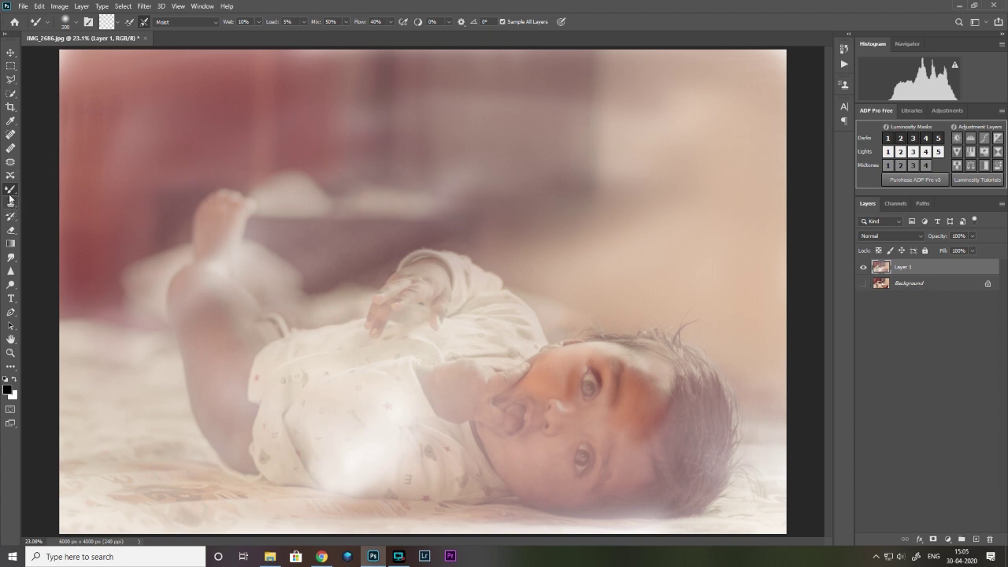
Step: Add Layer 2 above Layer 1 and switch to the regular Brush Tool
click(976, 540)
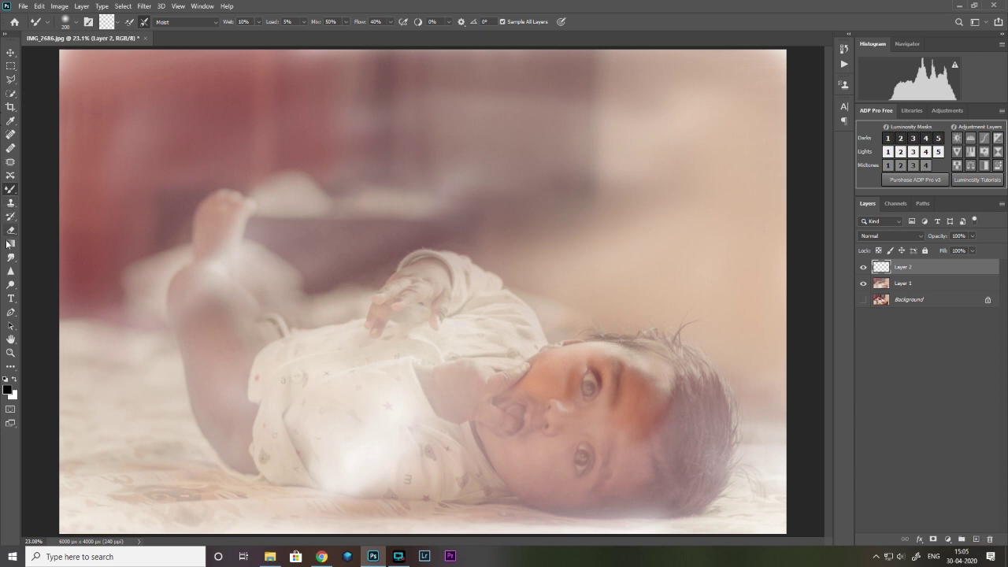
right_click(12, 191)
click(48, 186)
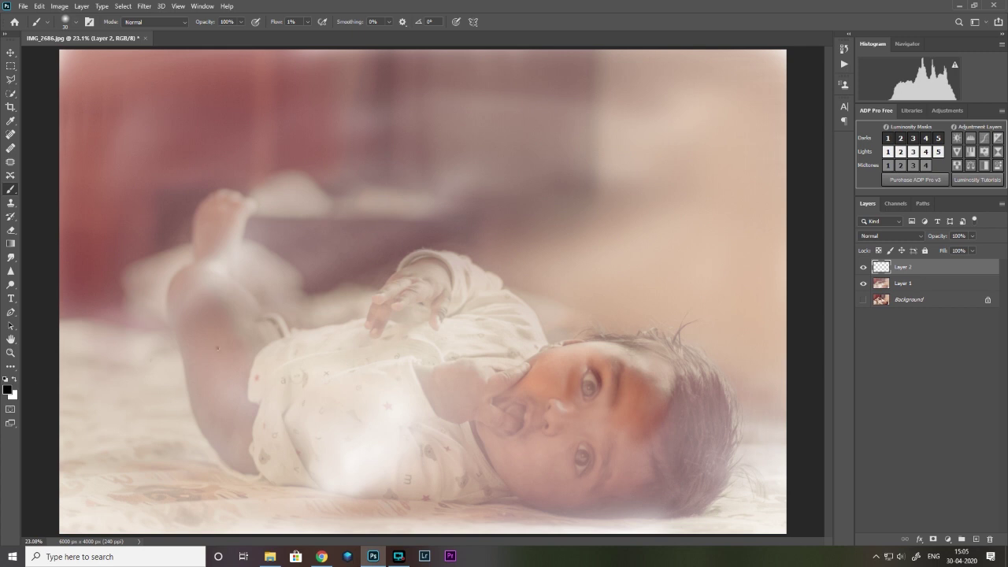
Step: Brush soft strokes around the baby's face and zoom the view to 50%
click(381, 290)
click(375, 300)
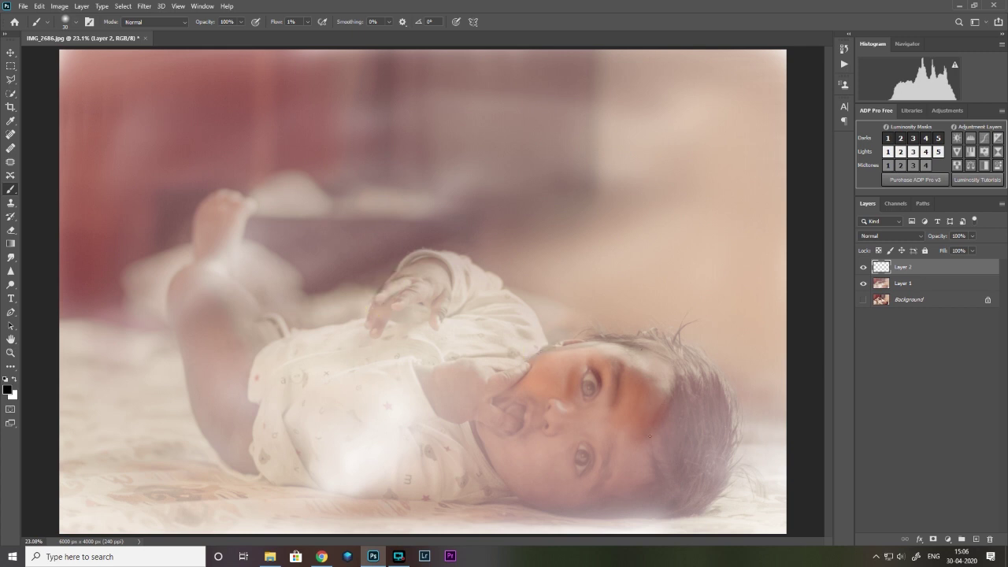
click(621, 347)
click(621, 383)
click(582, 451)
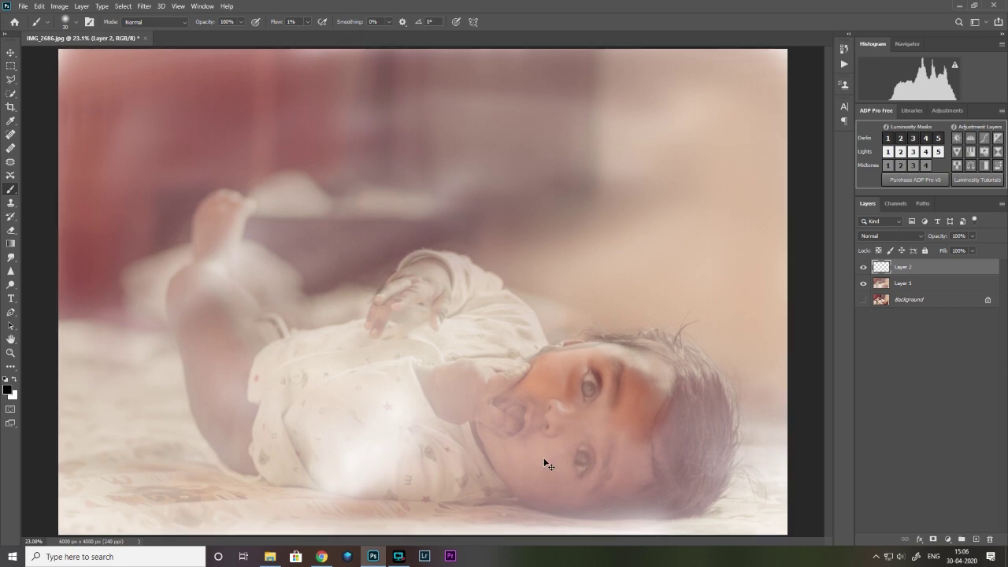
key(ctrl+plus)
key(ctrl+plus)
key(ctrl+plus)
Step: Centre the baby's face and dab dark brush marks around the lower eye on Layer 2
drag(540, 403, 231, 225)
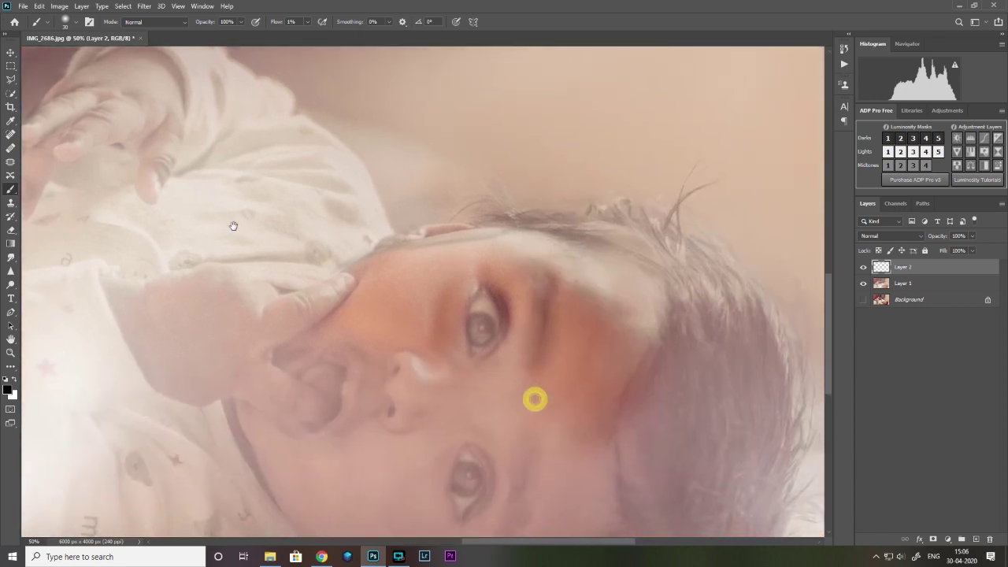
click(398, 445)
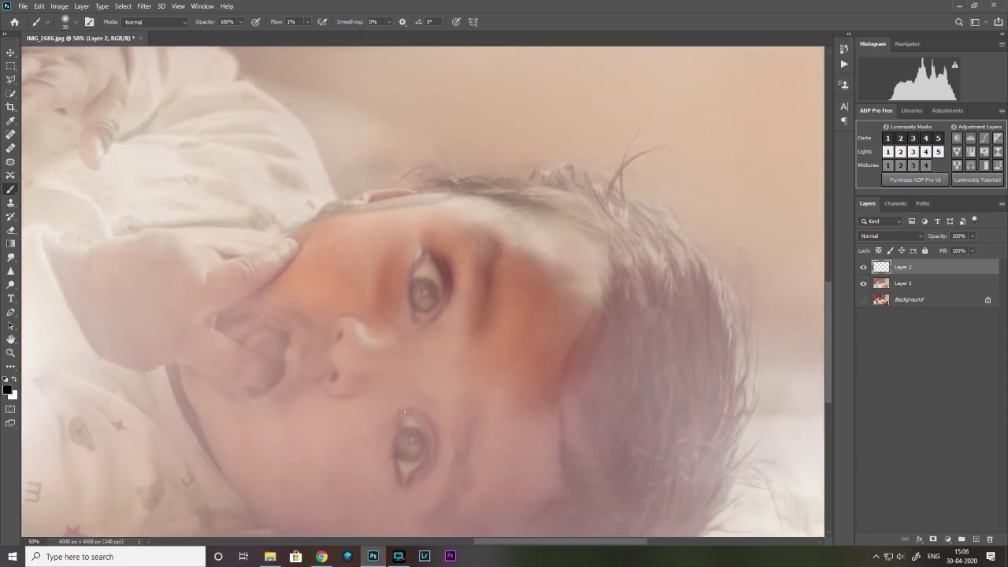
click(400, 454)
click(425, 423)
click(457, 416)
click(466, 428)
Step: Trace soft dark strokes along the upper eye's outline and both sides of the lower eye
drag(468, 445, 465, 478)
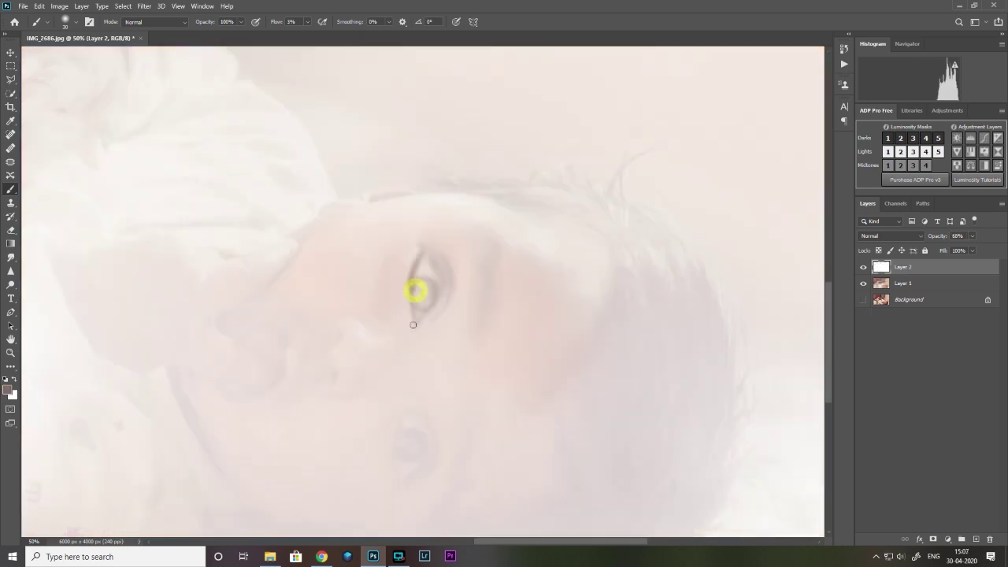
mouse_move(416, 288)
mouse_down()
mouse_move(417, 322)
mouse_move(441, 276)
mouse_move(434, 247)
mouse_up()
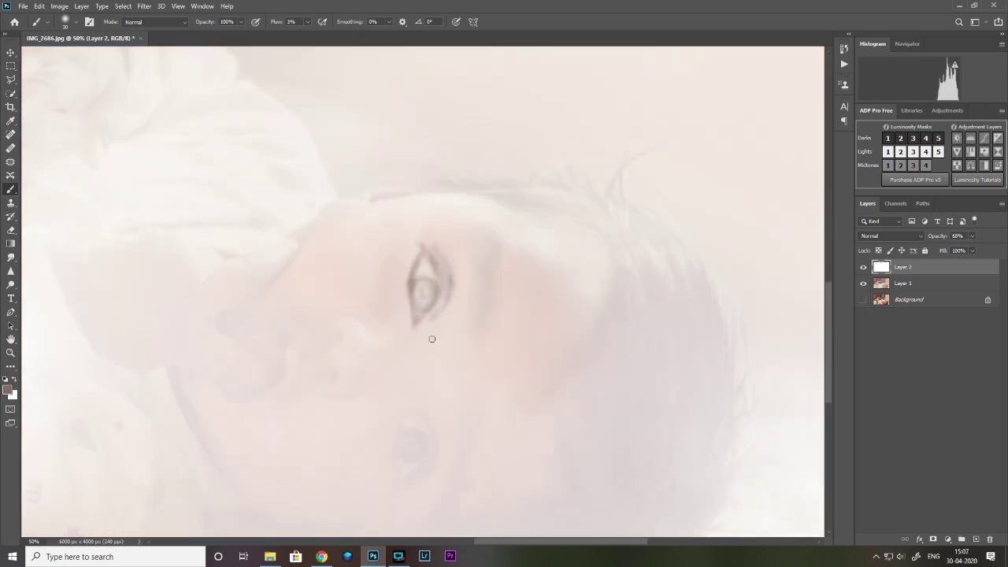
mouse_move(399, 446)
mouse_down()
mouse_move(405, 493)
mouse_move(427, 446)
mouse_up()
mouse_move(411, 406)
mouse_down()
mouse_move(422, 451)
mouse_move(411, 434)
mouse_move(405, 457)
mouse_move(417, 444)
mouse_up()
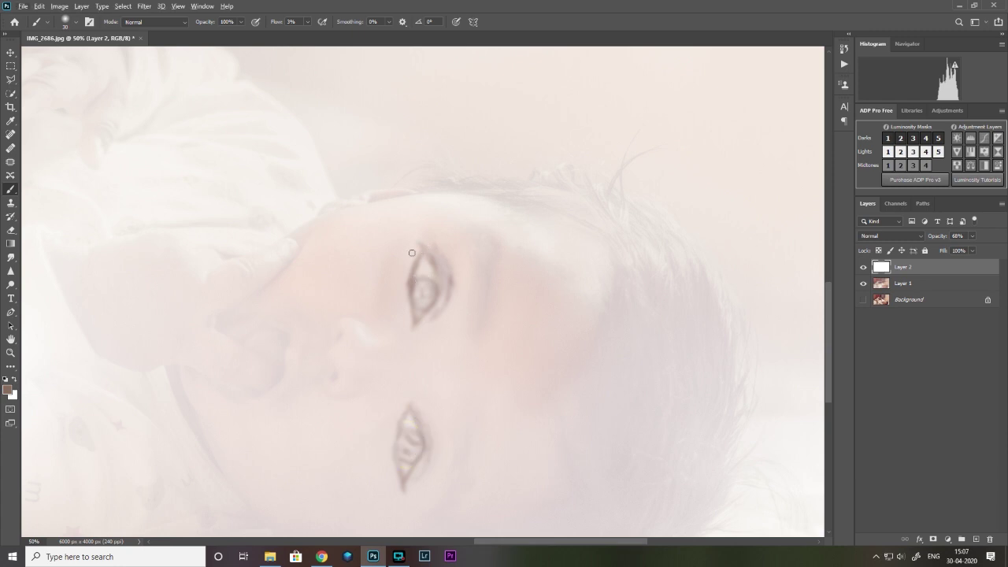
right_click(11, 189)
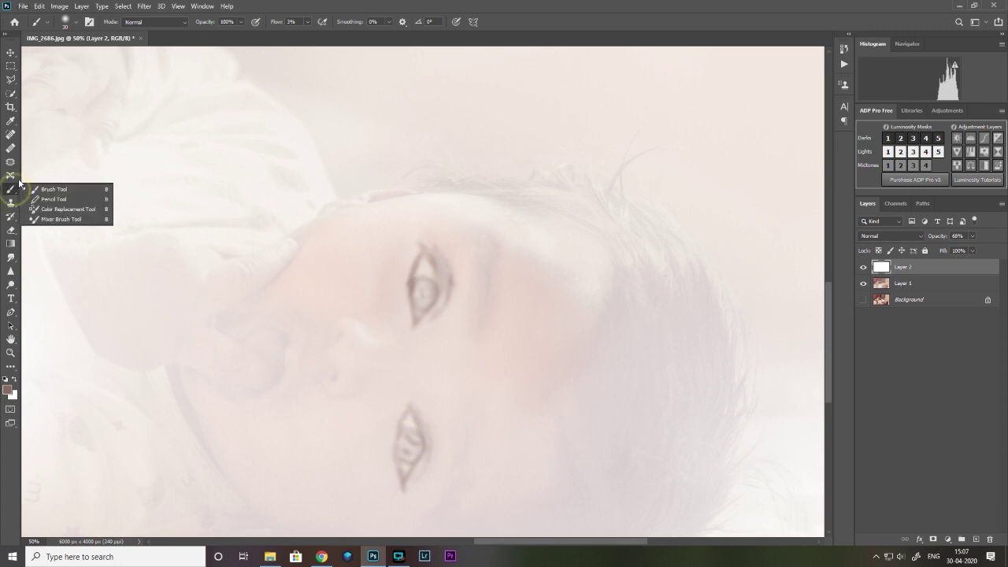
Step: Sample the cheek's skin colour and paint a brownish blush beside the upper eye at brush size 100
click(10, 121)
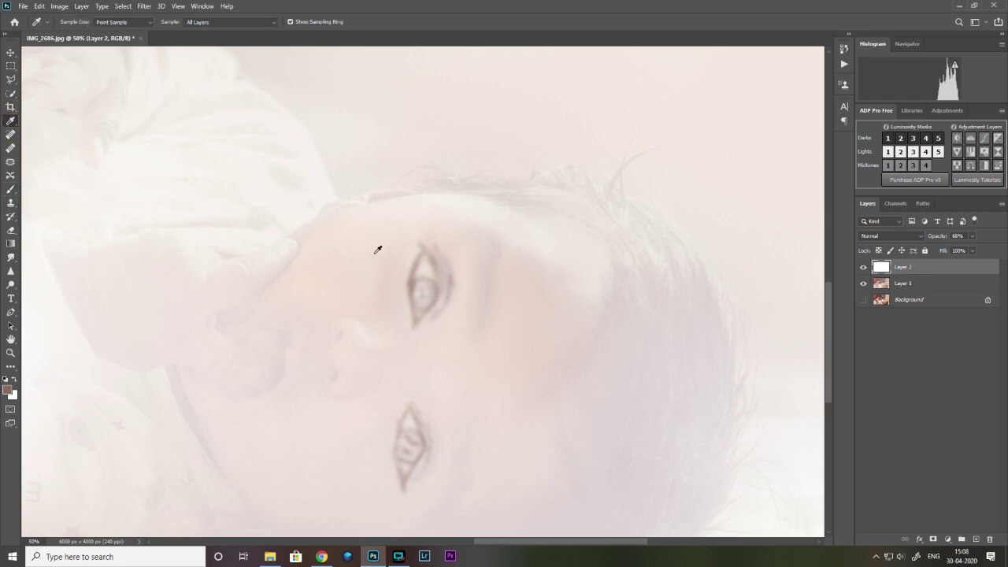
key(alt)
alt+click(528, 287)
click(10, 189)
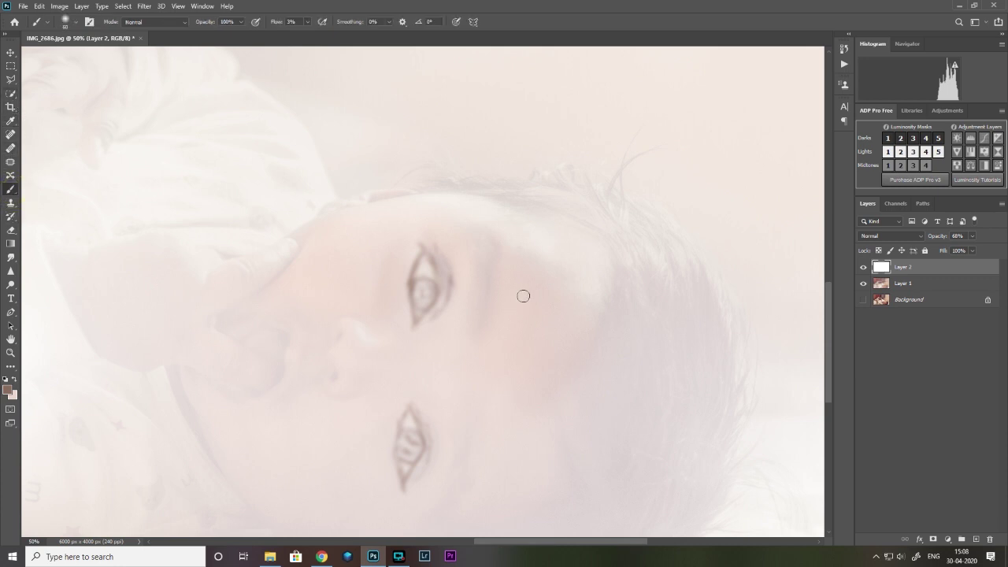
key(bracketright)
mouse_move(504, 309)
mouse_down()
mouse_move(545, 290)
mouse_move(555, 312)
mouse_move(529, 379)
mouse_move(537, 377)
mouse_move(586, 306)
mouse_move(595, 263)
mouse_move(548, 301)
mouse_move(528, 292)
mouse_move(523, 225)
mouse_move(503, 251)
mouse_move(516, 254)
mouse_move(529, 300)
mouse_move(555, 307)
mouse_move(503, 322)
mouse_move(517, 348)
mouse_move(552, 341)
mouse_move(588, 257)
mouse_move(535, 261)
mouse_move(551, 220)
mouse_move(526, 218)
mouse_move(606, 225)
mouse_up()
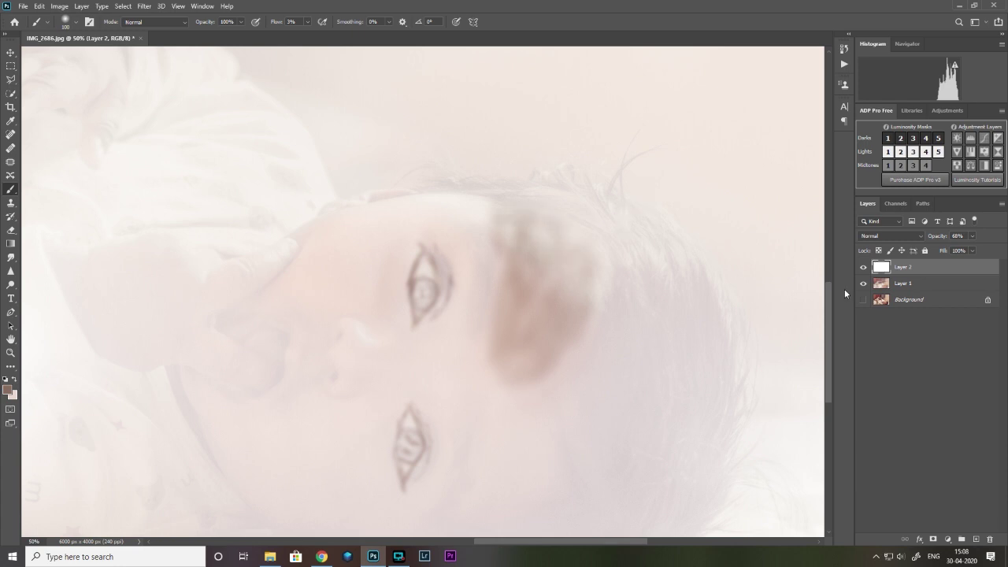
Step: Toggle Layer 1 and Background visibility to check the strokes, leaving all layers visible
click(862, 298)
click(863, 283)
click(862, 299)
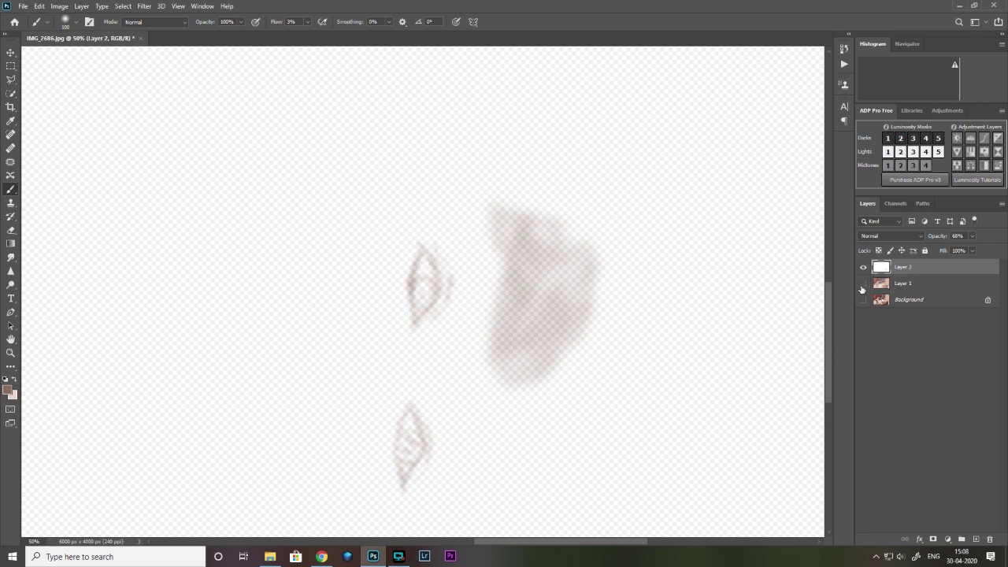
click(862, 299)
click(862, 282)
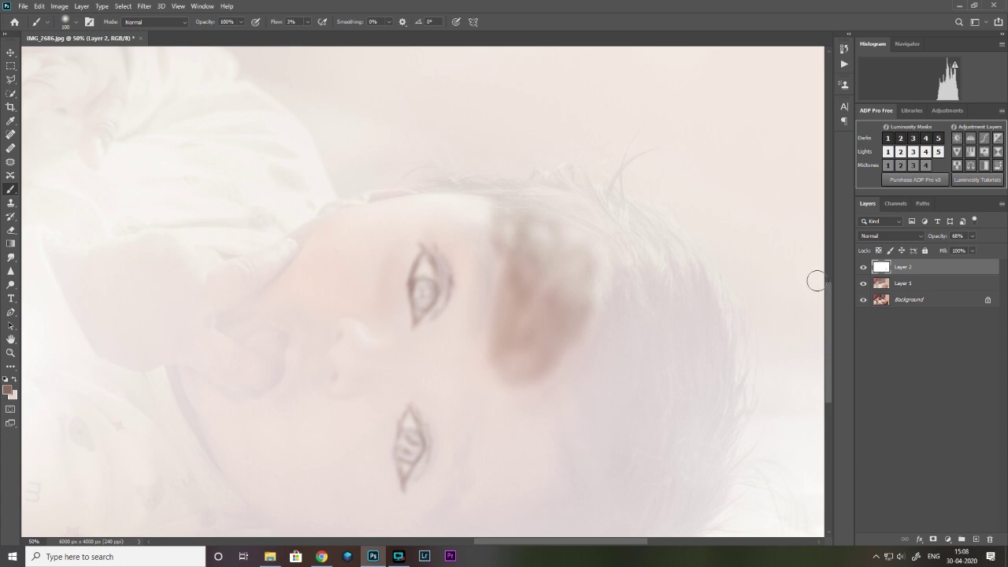
Step: Close the painted photo without saving and open IMG_2678.jpg from Recent
click(140, 38)
click(501, 207)
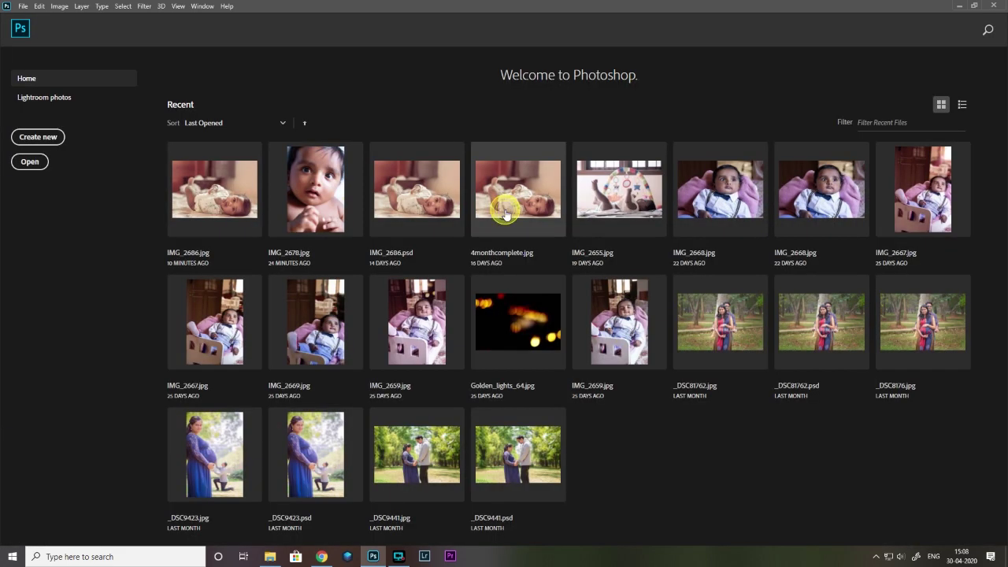
click(315, 189)
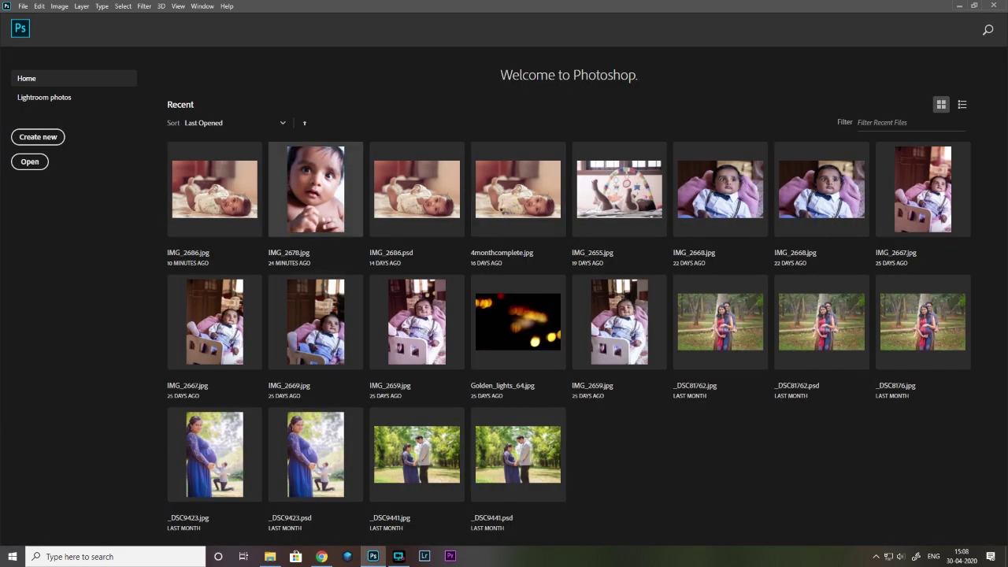
Step: Close IMG_2678.jpg and quit Photoshop
click(124, 39)
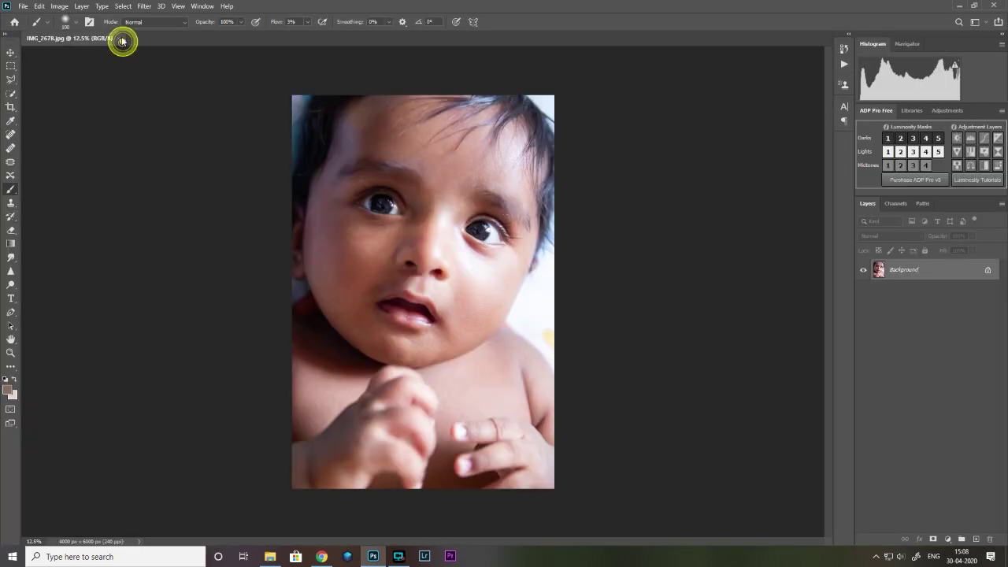
click(113, 39)
click(115, 37)
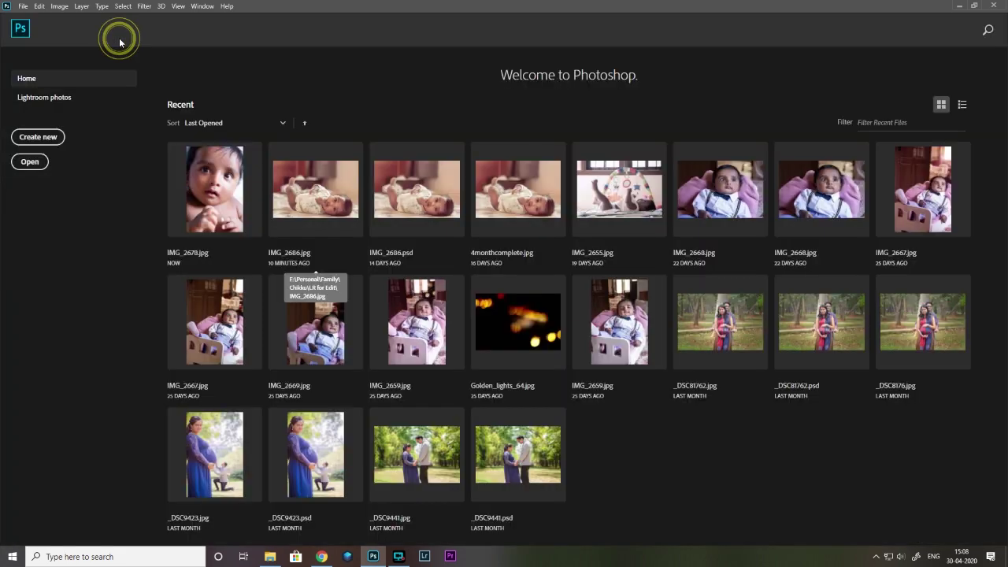
click(1001, 9)
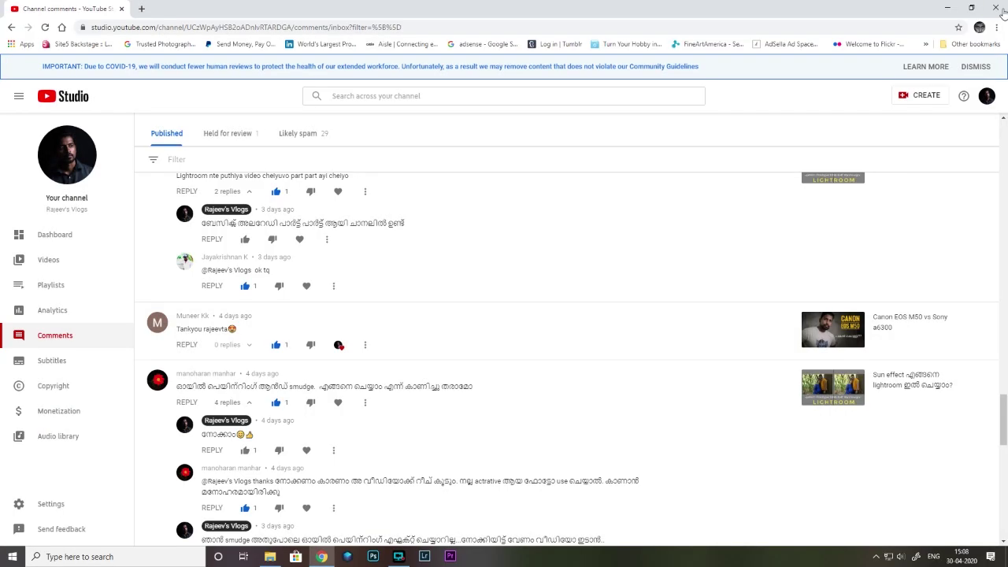